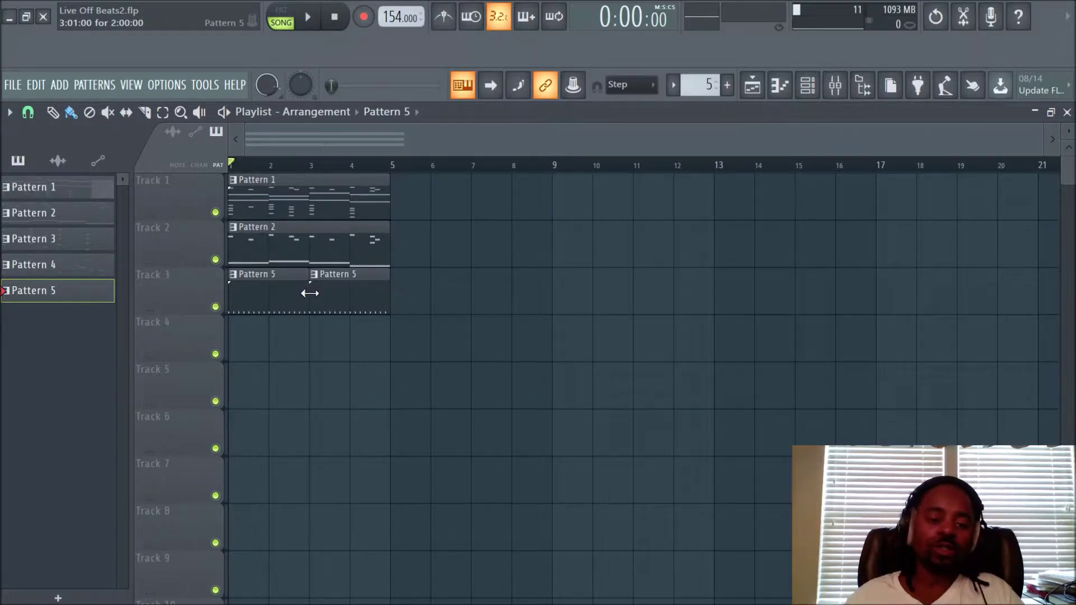
Step: Mute tracks 2 and 3 in the playlist so only Pattern 1 on Track 1 sounds
scroll(457, 157, "up", 3)
left_click_drag(455, 150, 308, 156)
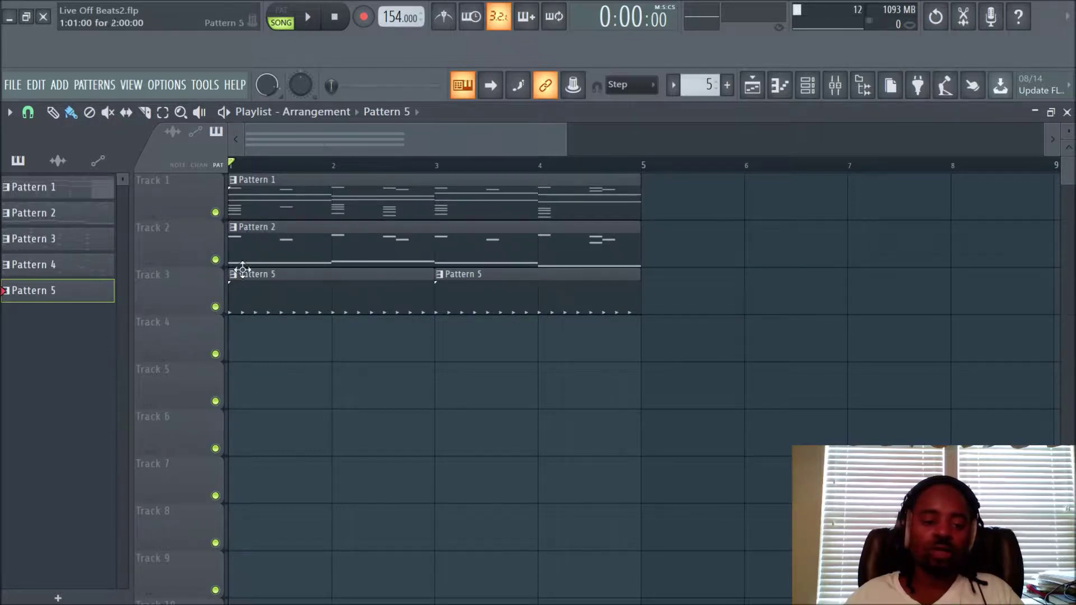
left_click(216, 260)
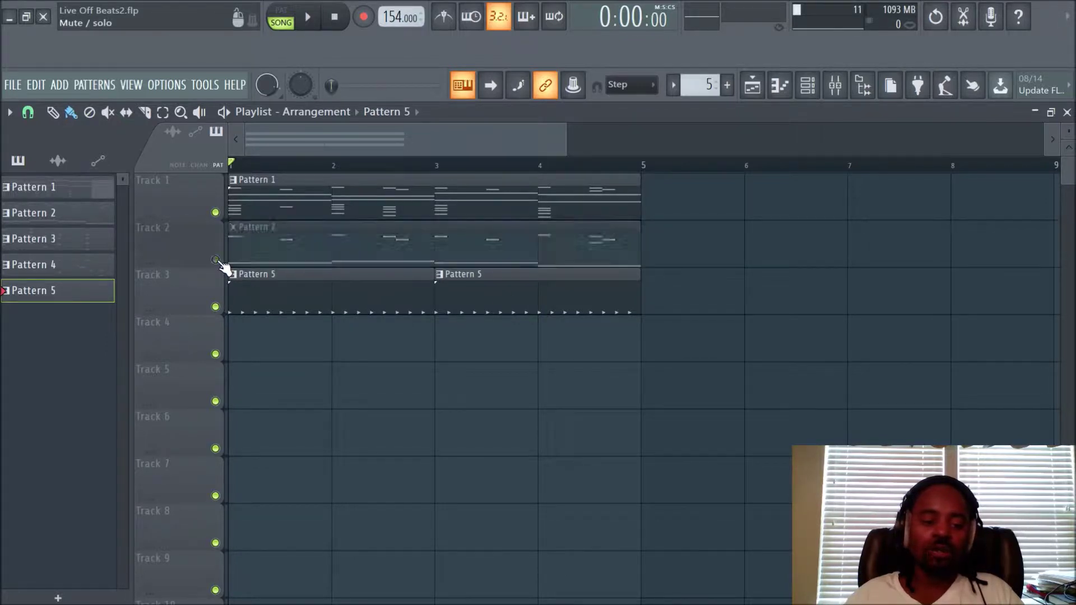
left_click(216, 307)
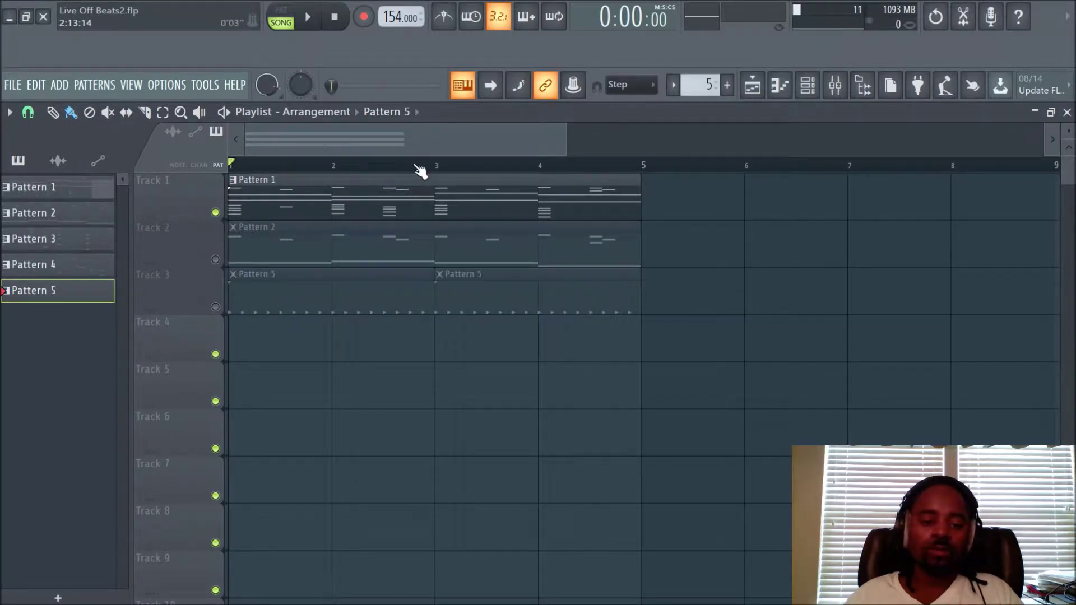
Step: Select the Pattern 1 clip on Track 1, listen to it through bar 4, and clear the selection
scroll(421, 169, "up", 1)
scroll(419, 169, "down", 2)
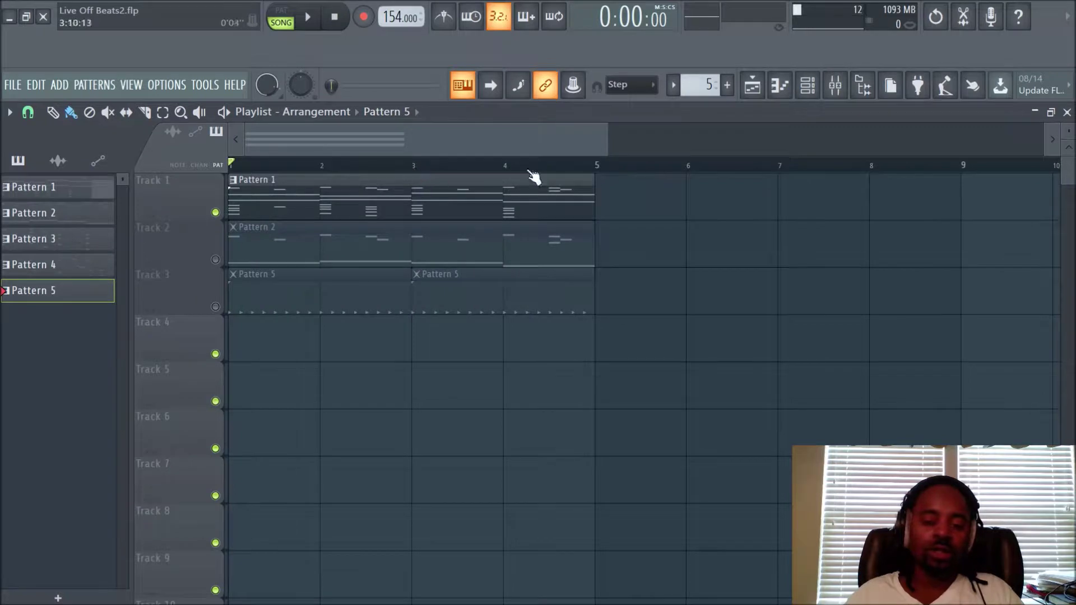
scroll(596, 278, "up", 3)
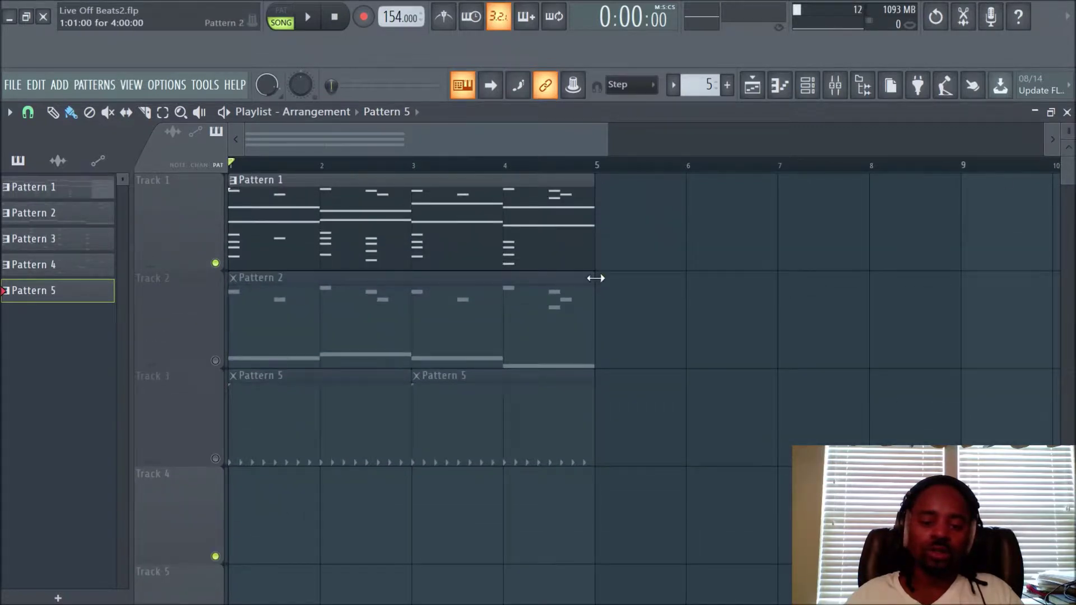
left_click(385, 217, "ctrl")
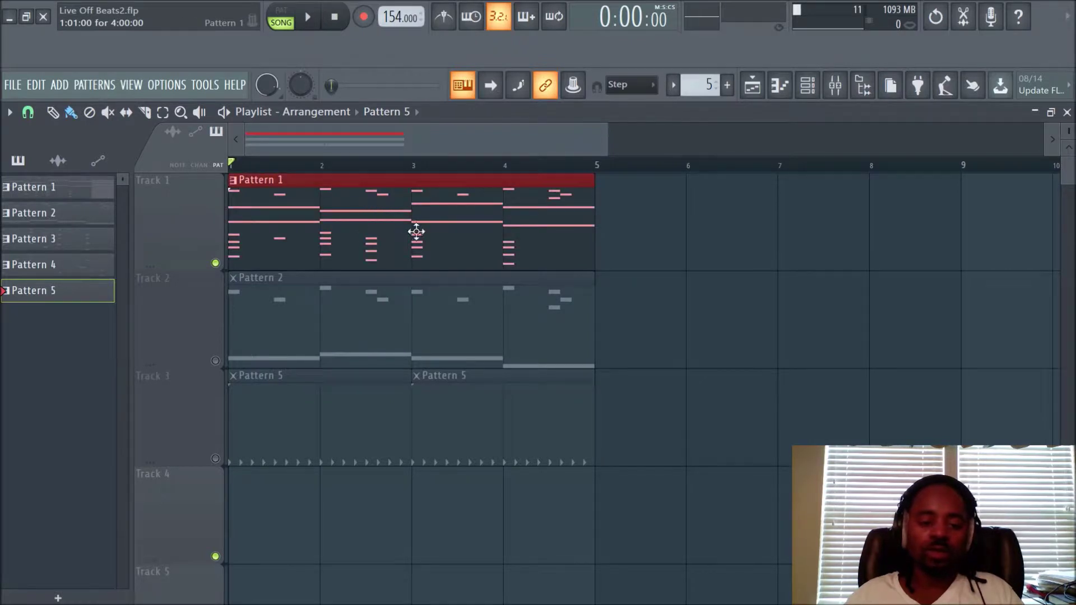
key("space")
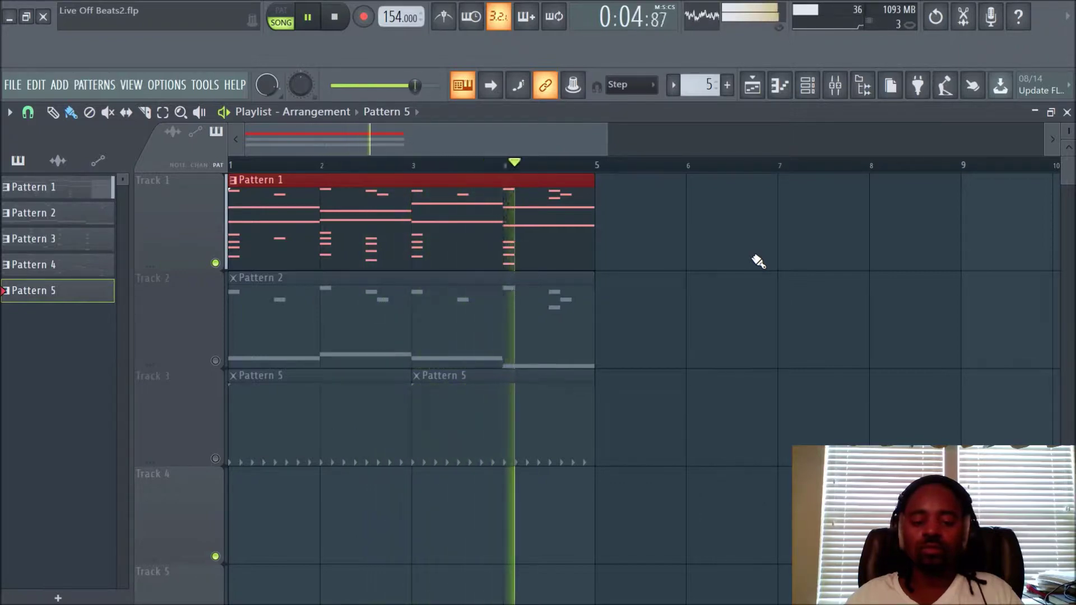
key("space")
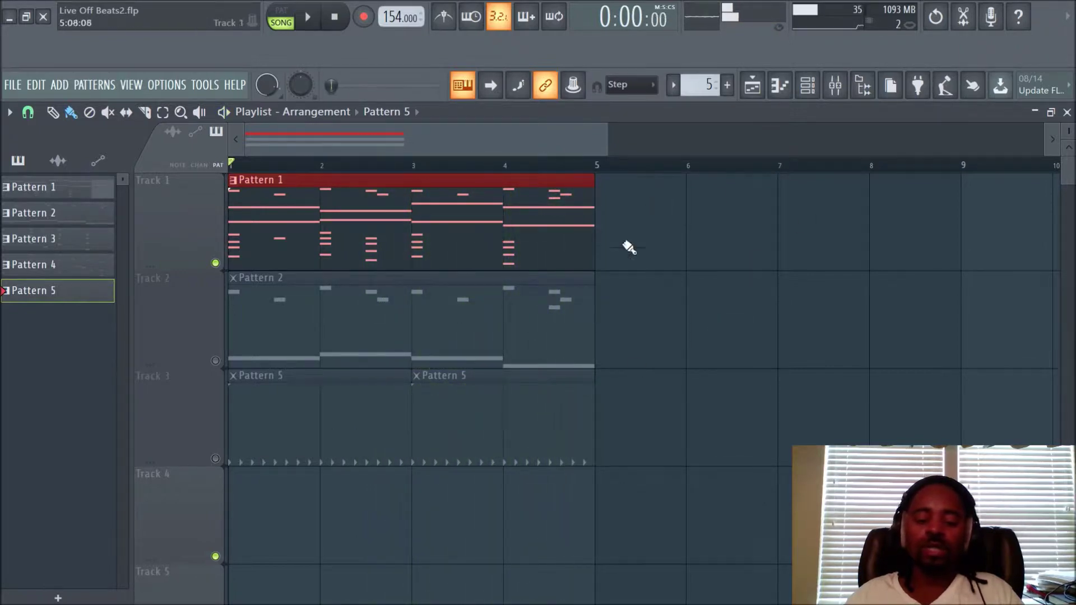
left_click(695, 267)
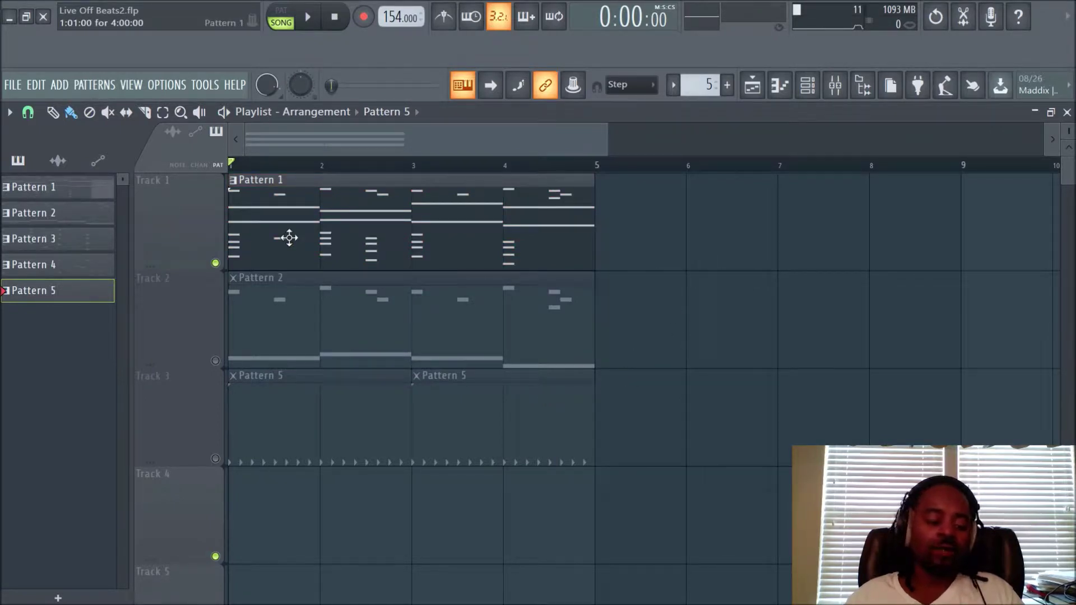
Step: Duplicate the Pattern 1 clip on Track 1 so the copy starts at bar 5
left_click_drag(289, 237, 638, 271)
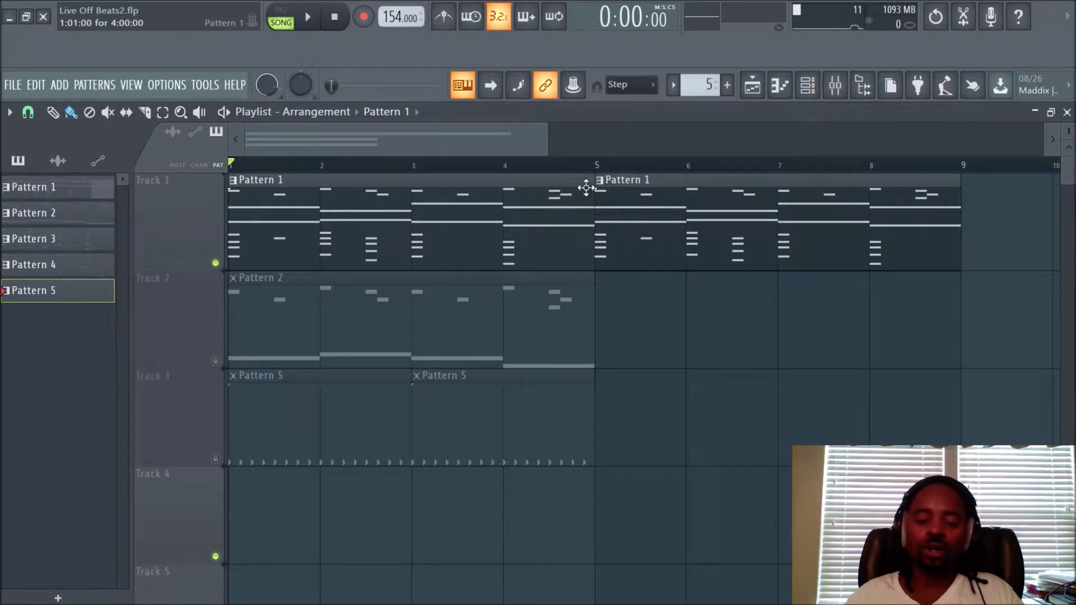
right_click(690, 255)
left_click(440, 238)
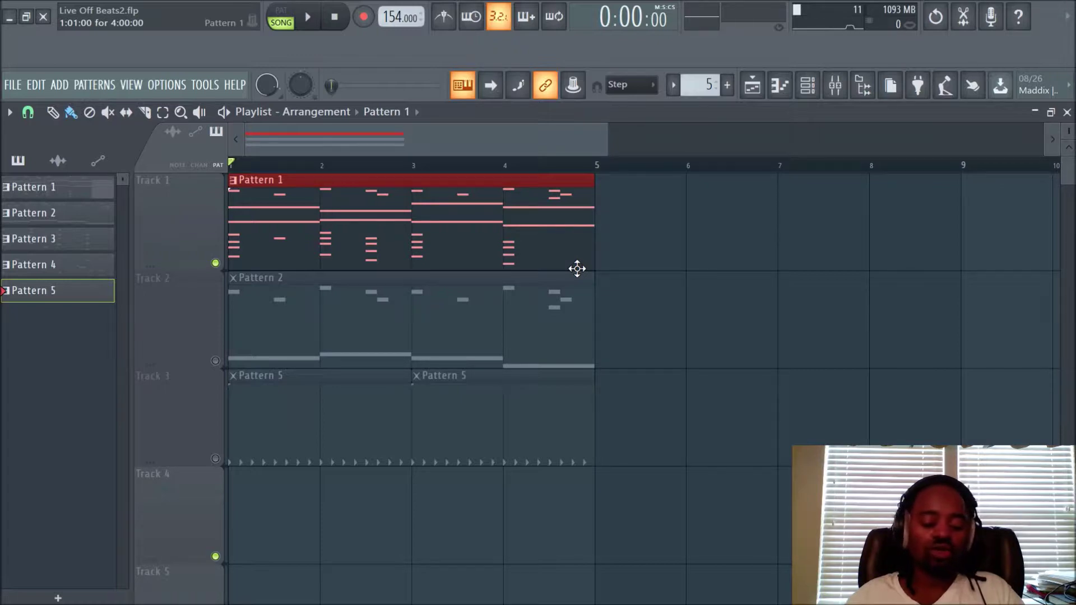
key("ctrl+b")
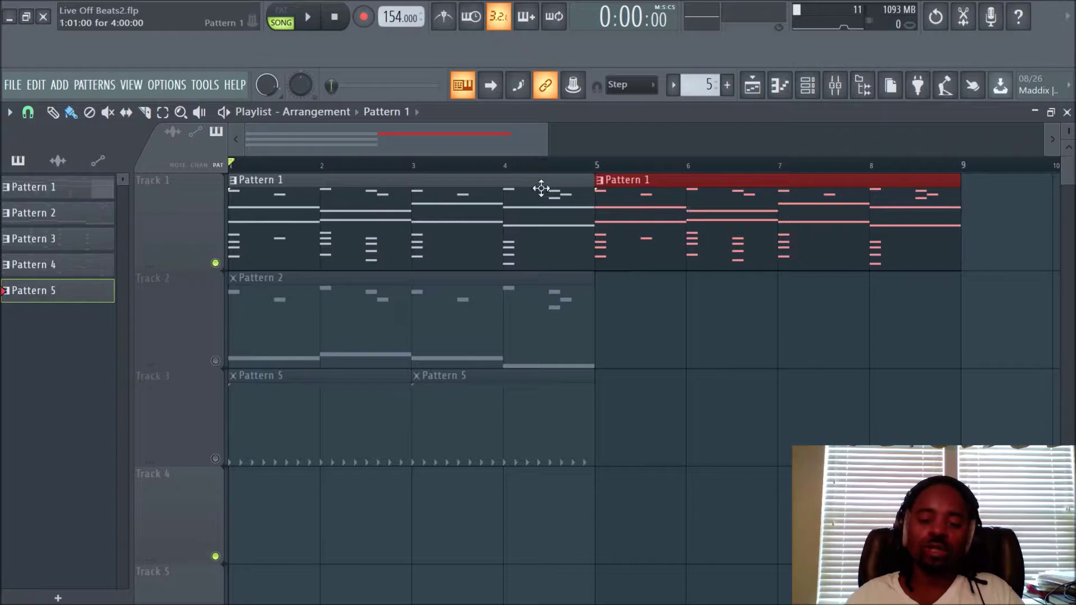
Step: Deselect the duplicated clip at bar 5 and make it a unique pattern
left_click(35, 111)
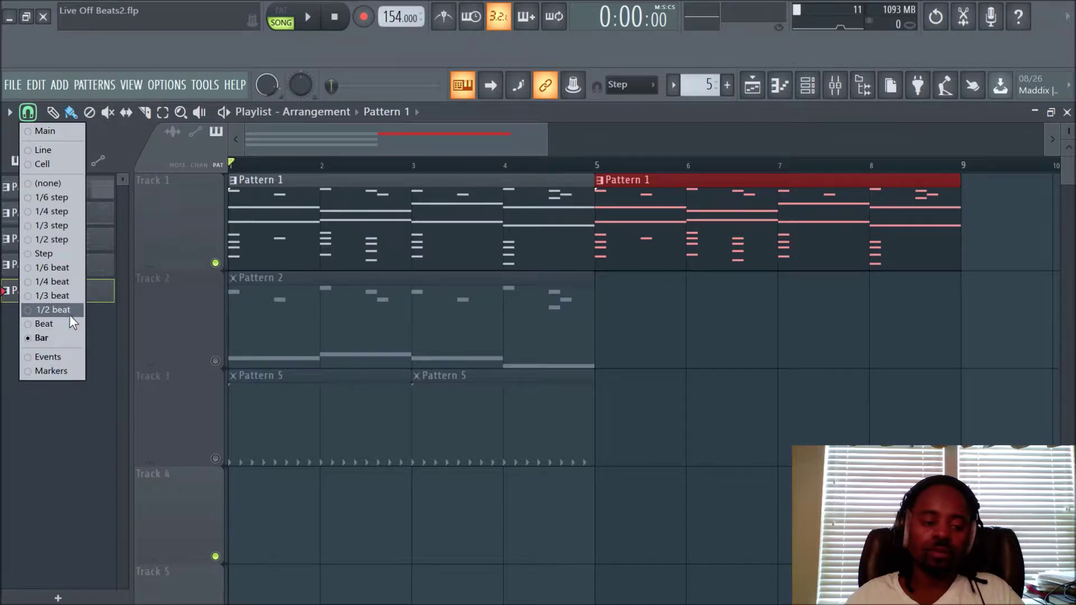
right_click(738, 286)
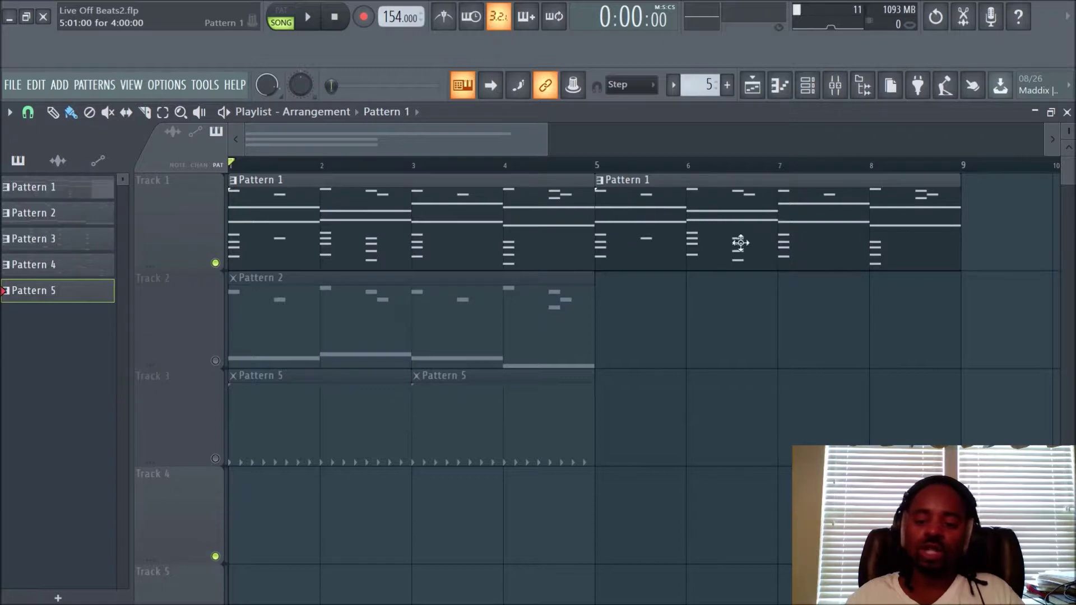
right_click(598, 186)
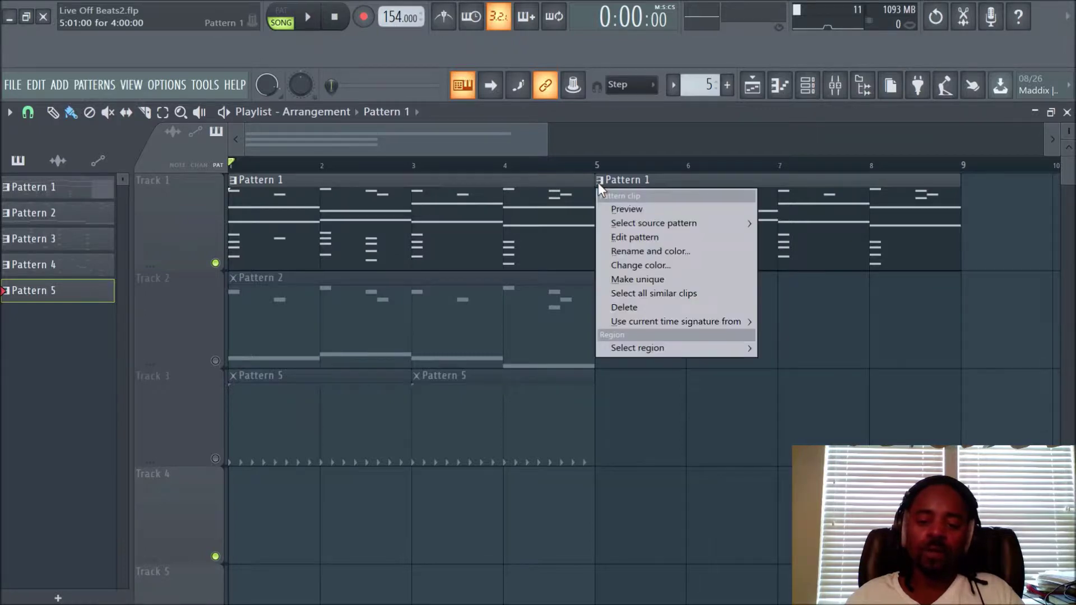
left_click(656, 280)
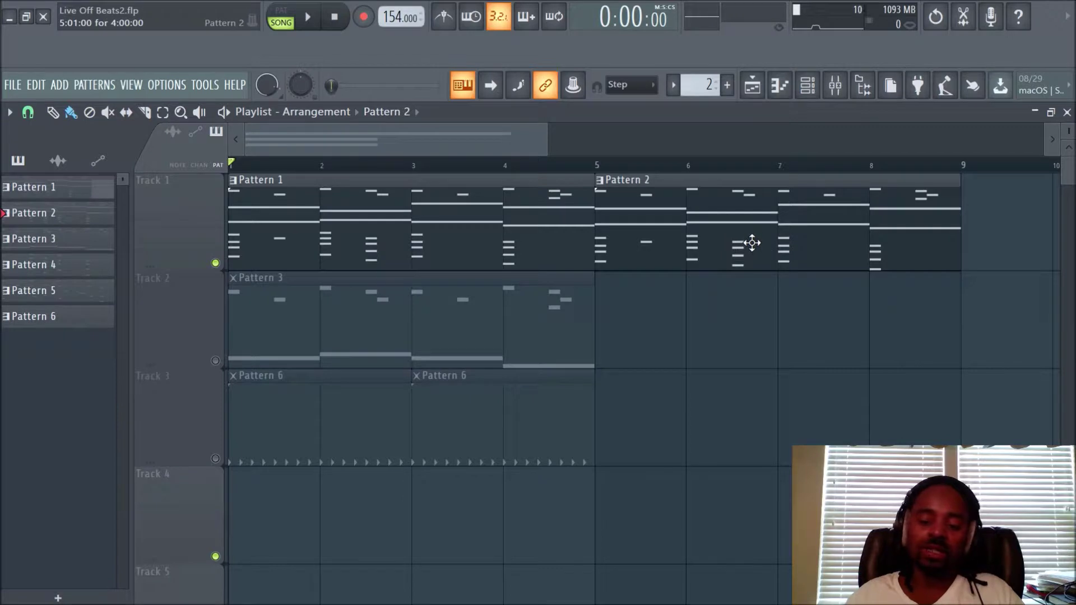
Step: Examine the Circle2 notes of Pattern 2 in the piano roll and return to the playlist
double_click(672, 229)
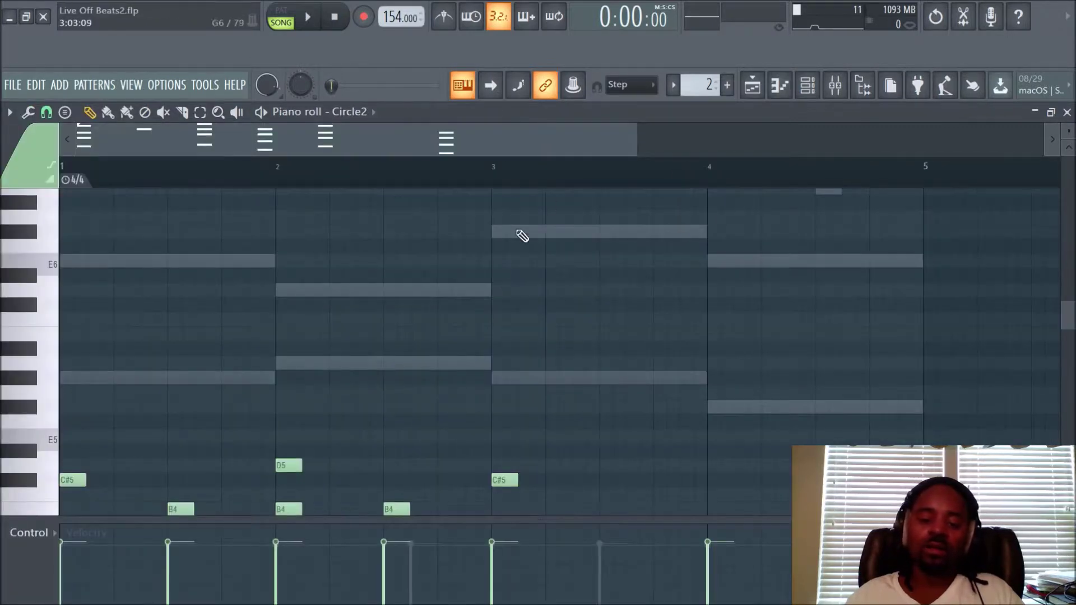
scroll(505, 292, "down", 8)
scroll(504, 293, "up", 7)
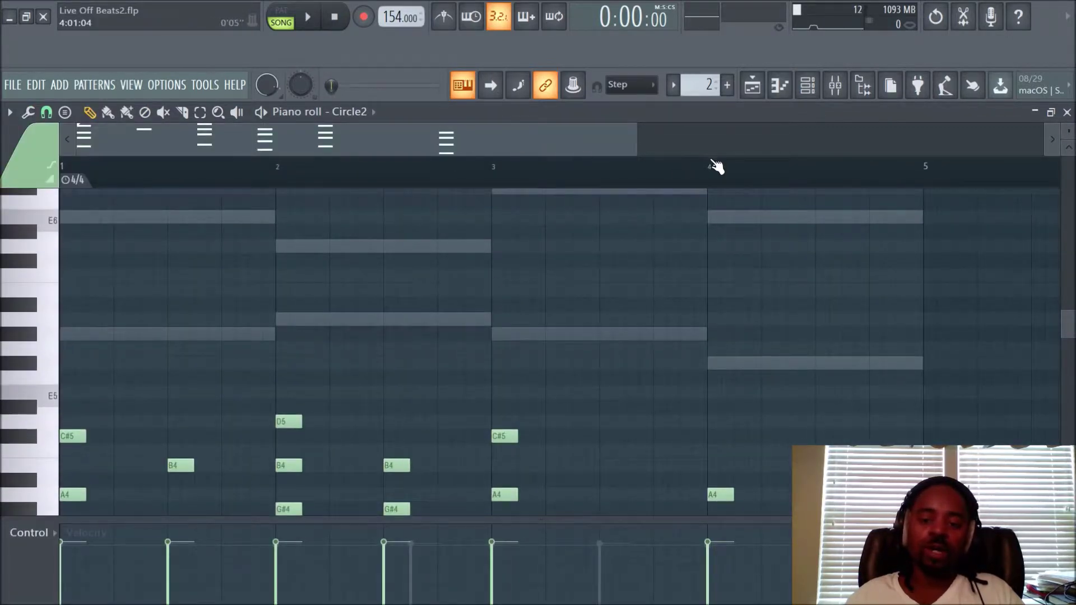
scroll(715, 169, "down", 1)
scroll(650, 174, "down", 2)
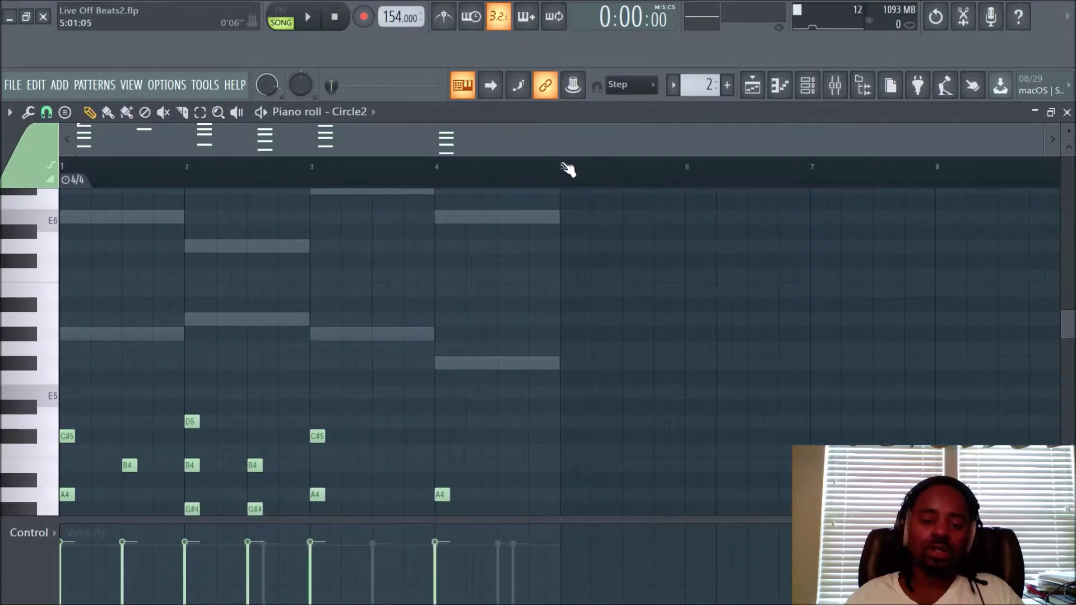
left_click(752, 84)
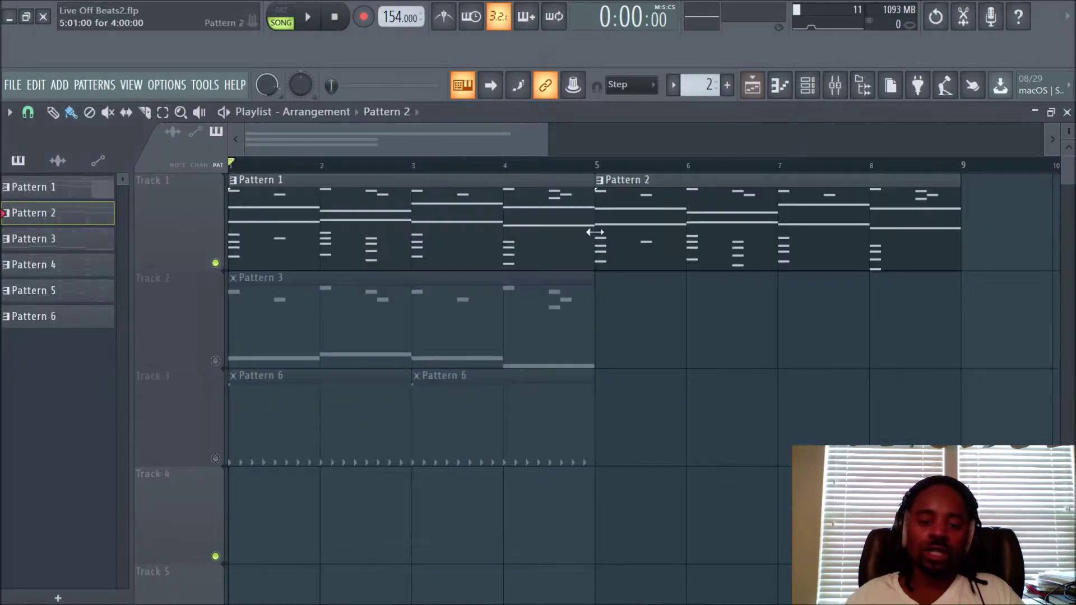
Step: Play the song from the start while examining Pattern 2's Circle2 notes in the piano roll
key("space")
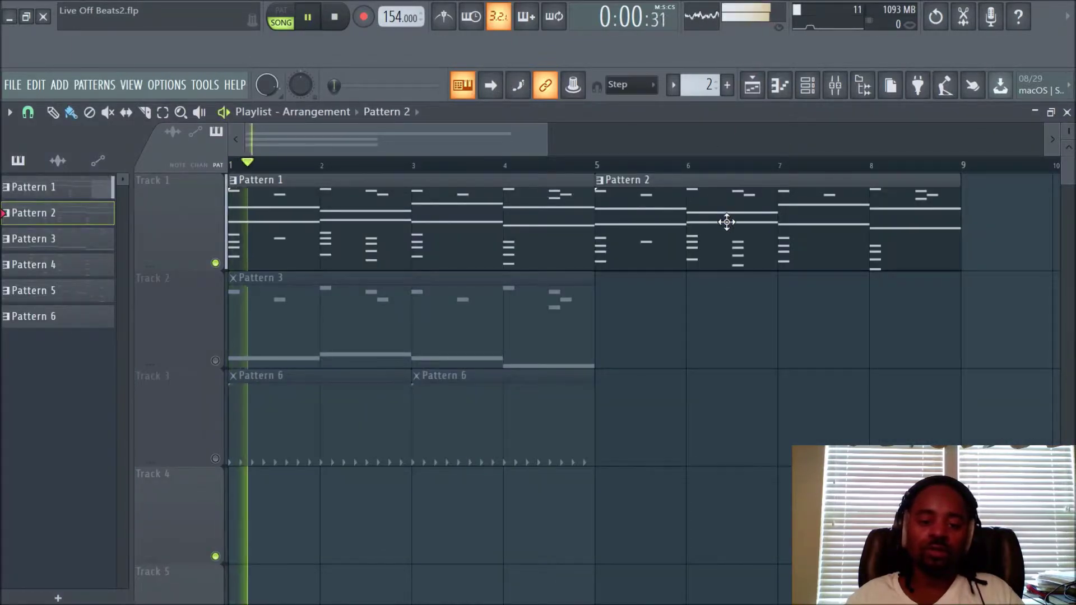
double_click(776, 242)
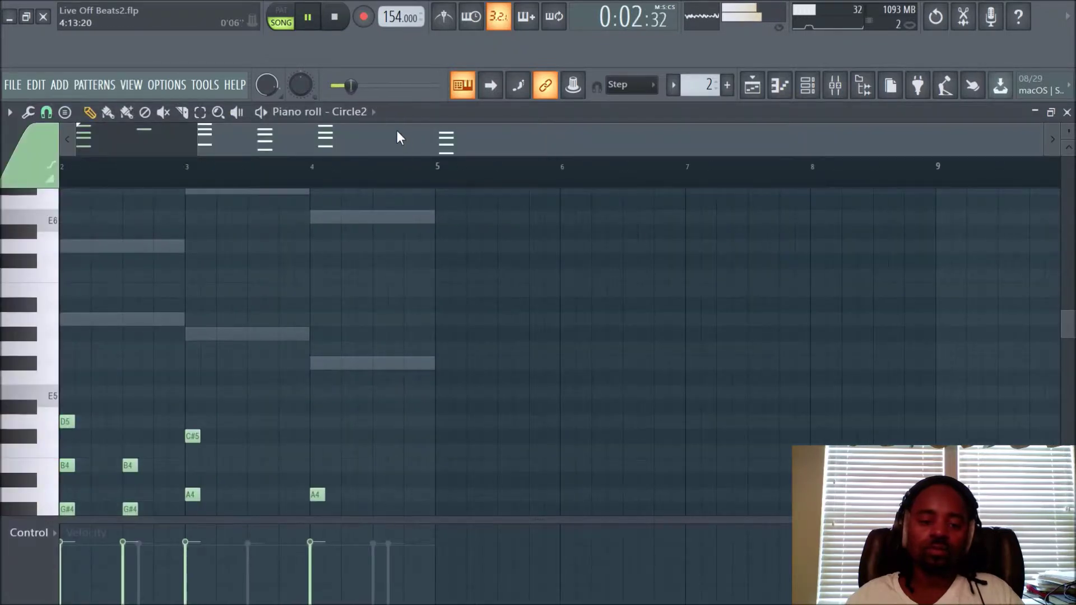
left_click_drag(397, 137, 149, 147)
scroll(497, 297, "down", 5)
scroll(501, 302, "up", 6)
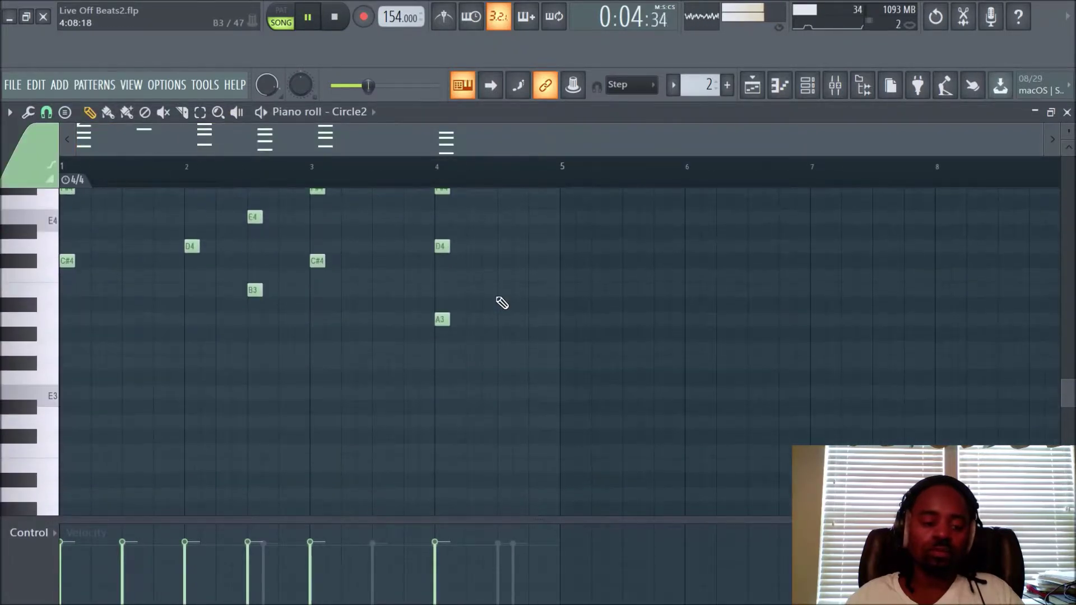
scroll(501, 303, "down", 2)
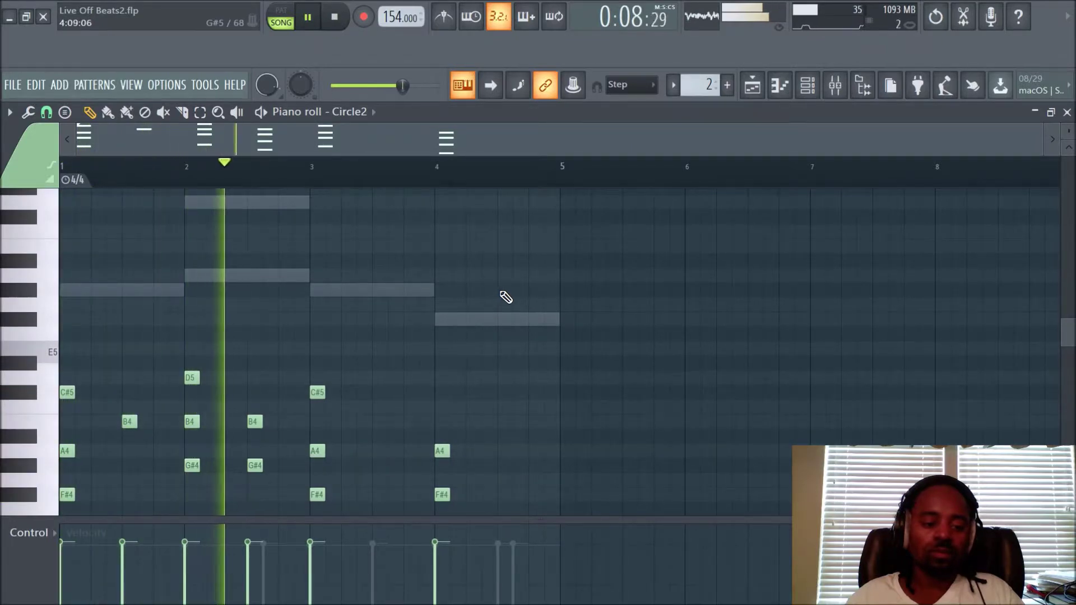
scroll(502, 303, "down", 4)
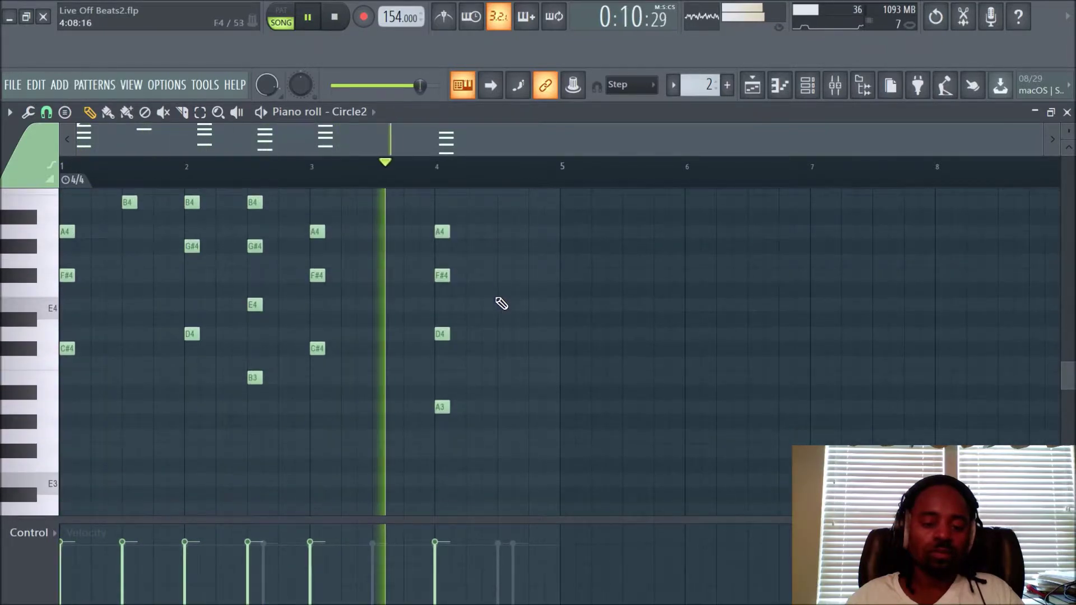
key("space")
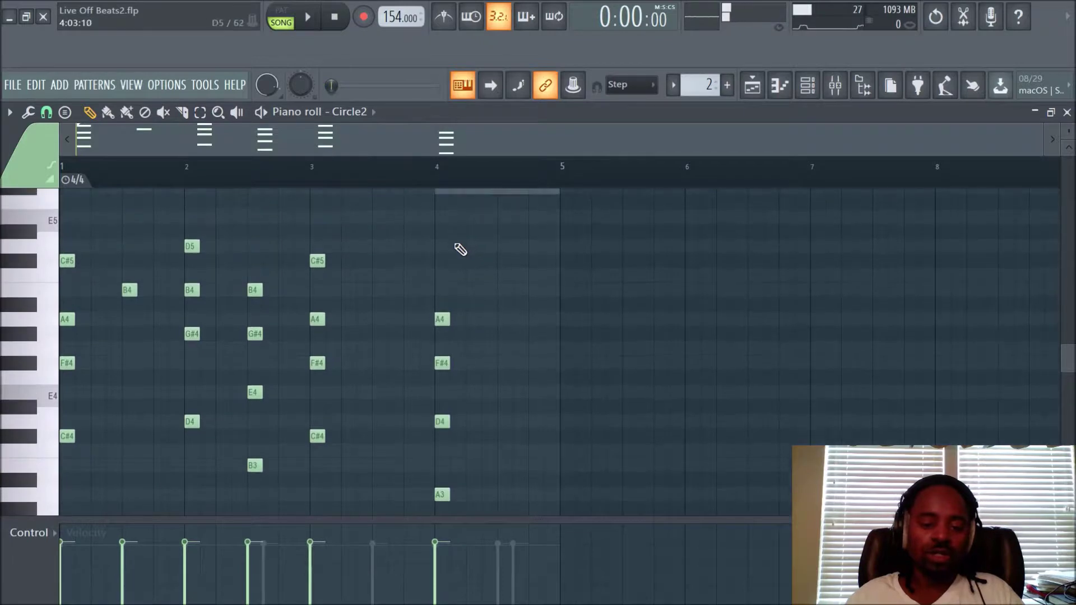
Step: Add a C#5 note above the chord at the start of bar 4 and briefly play back the song
left_click(442, 318)
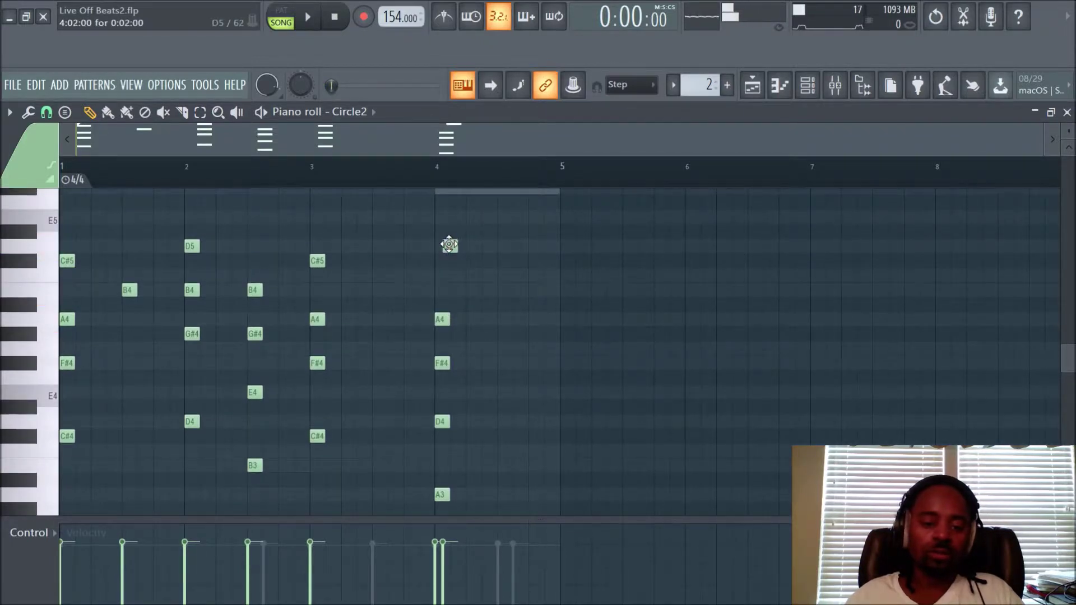
double_click(443, 244)
left_click(644, 194)
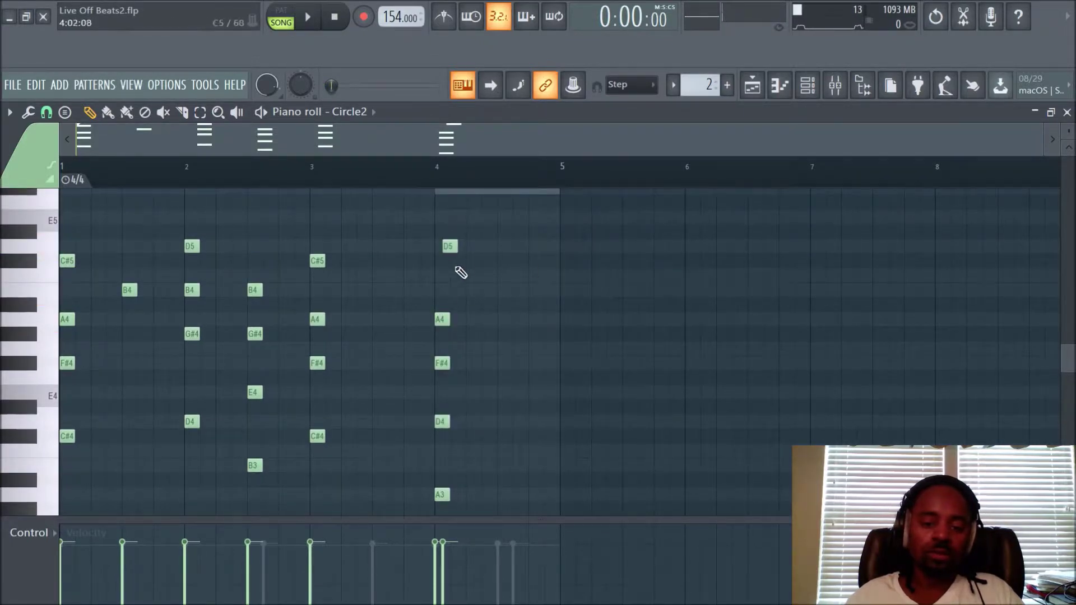
mouse_move(447, 245)
left_mouse_down()
mouse_move(441, 280)
mouse_move(441, 261)
left_mouse_up()
key("space")
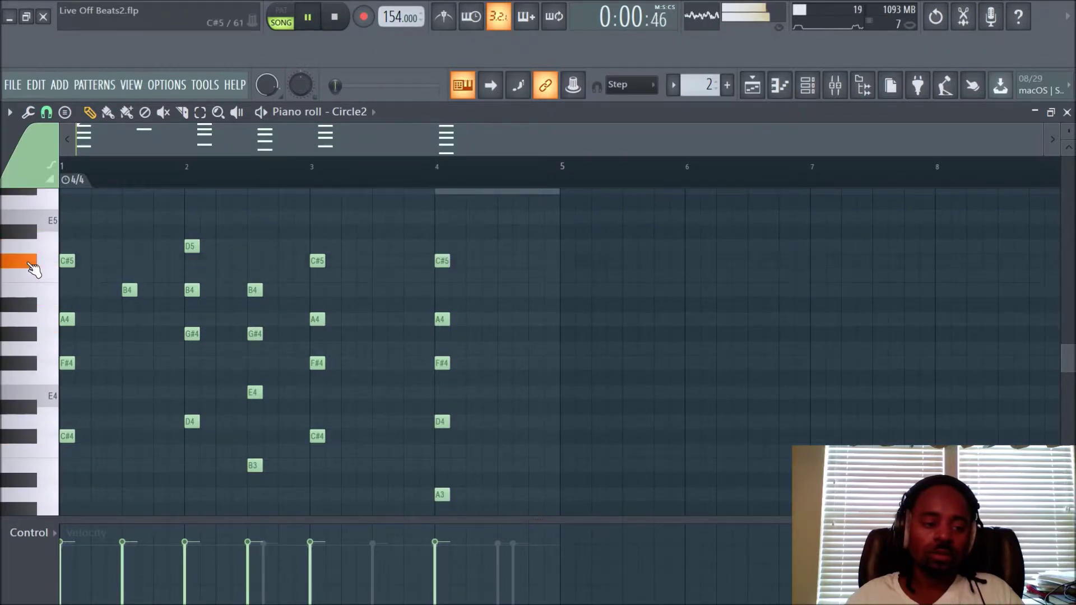
key("space")
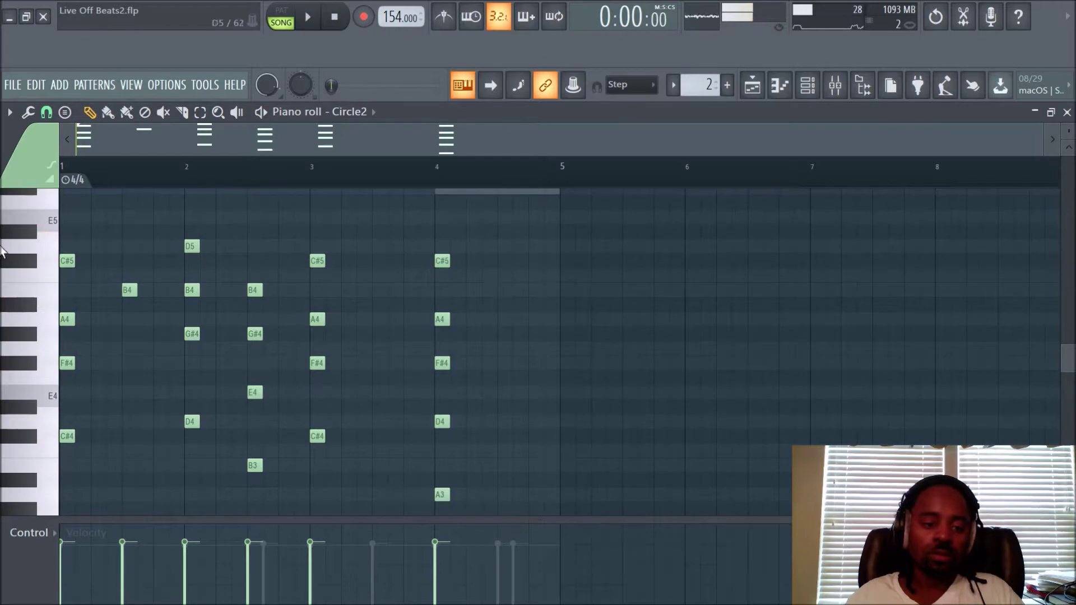
Step: Audition the E5 and F5 keys, and raise the C#5 note at bar 4 to a pitch above E5
left_click(33, 222)
left_click(34, 208)
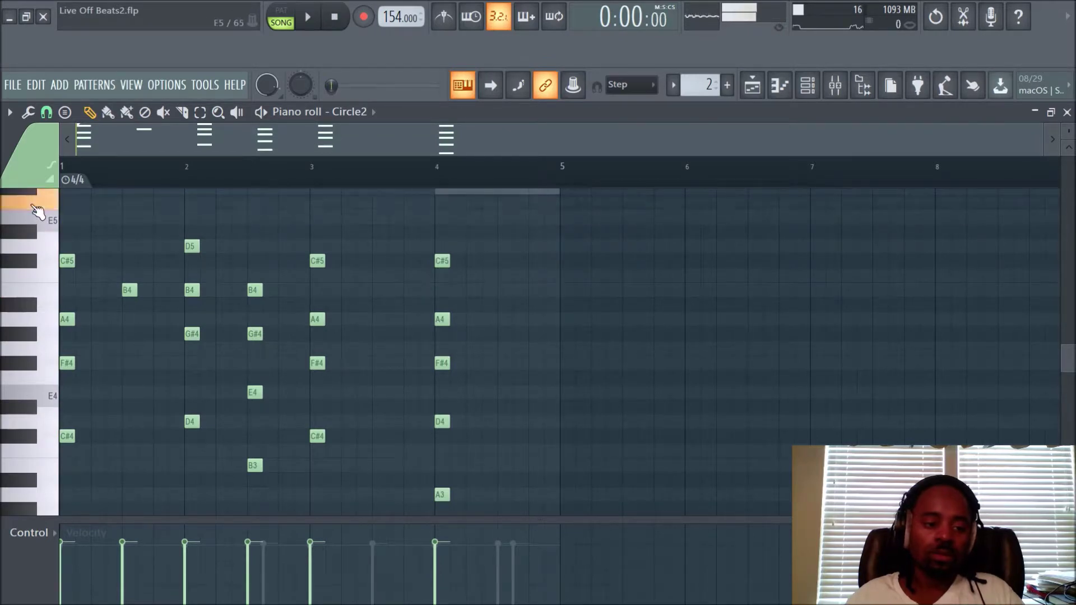
scroll(32, 257, "up", 3)
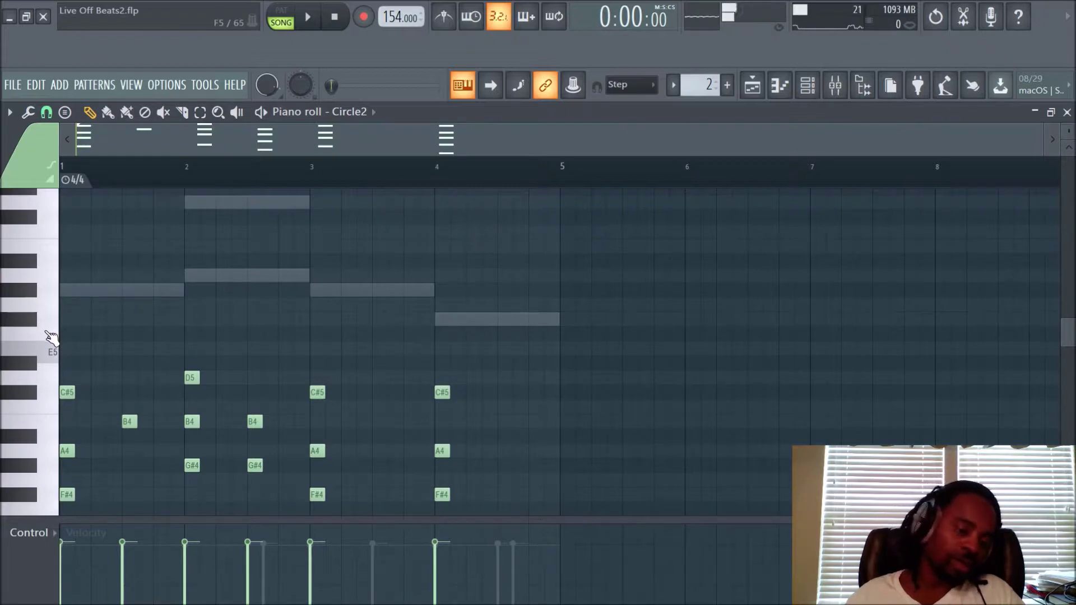
left_click_drag(443, 395, 443, 312)
Step: Delete the A4, F#4, D4 and A3 notes from the chord at the start of bar 4
scroll(469, 319, "down", 5)
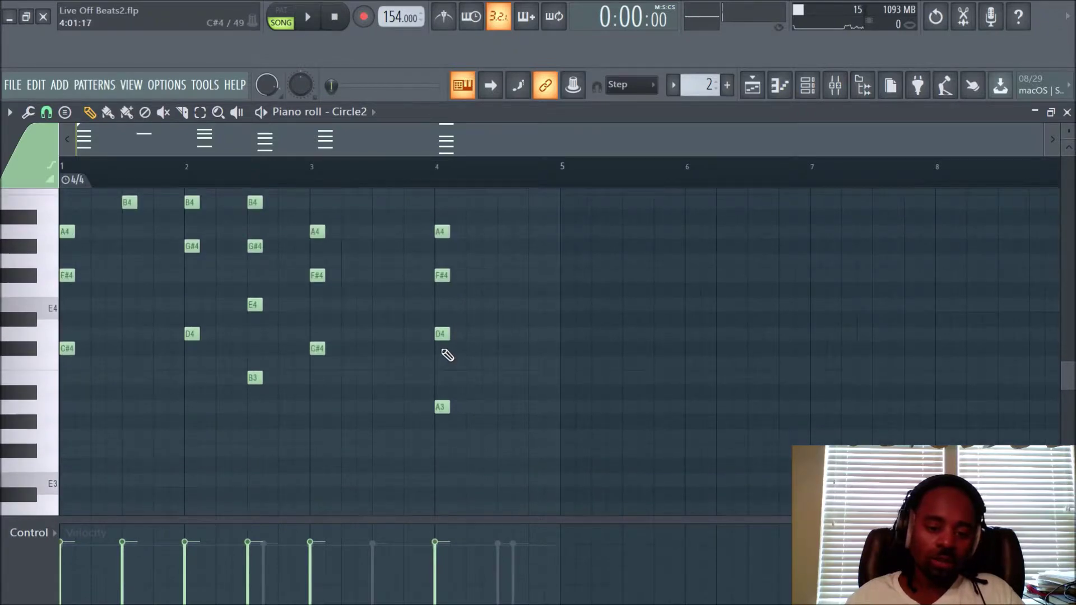
right_click(442, 232)
right_click(442, 275)
right_click(442, 334)
right_click(442, 407)
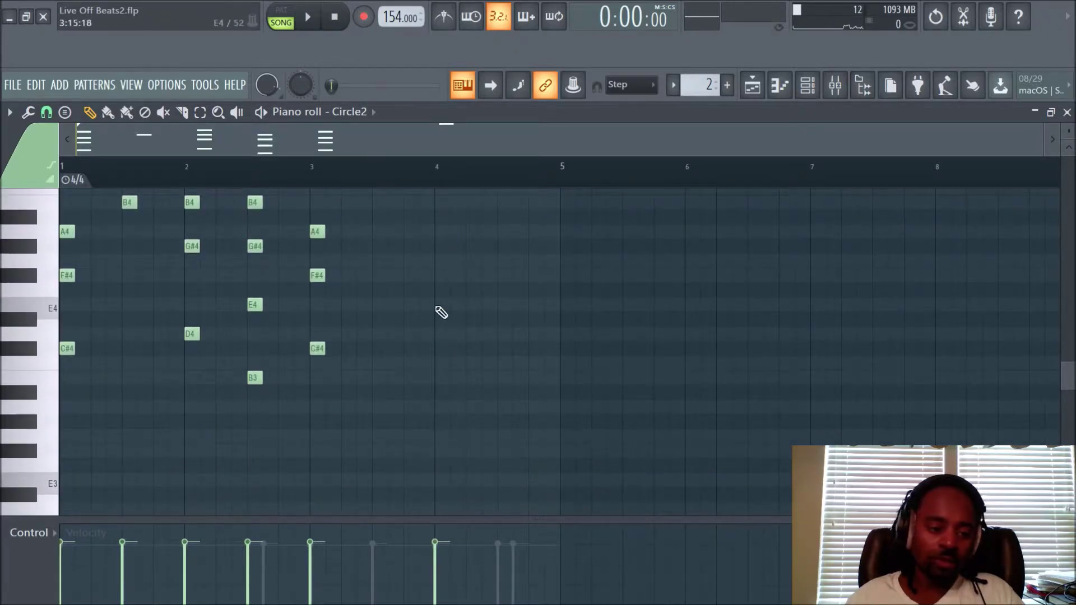
Step: Add F#4, A4 and C#5 notes shortly after the start of bar 4 in the Circle2 piano roll
left_click(472, 289)
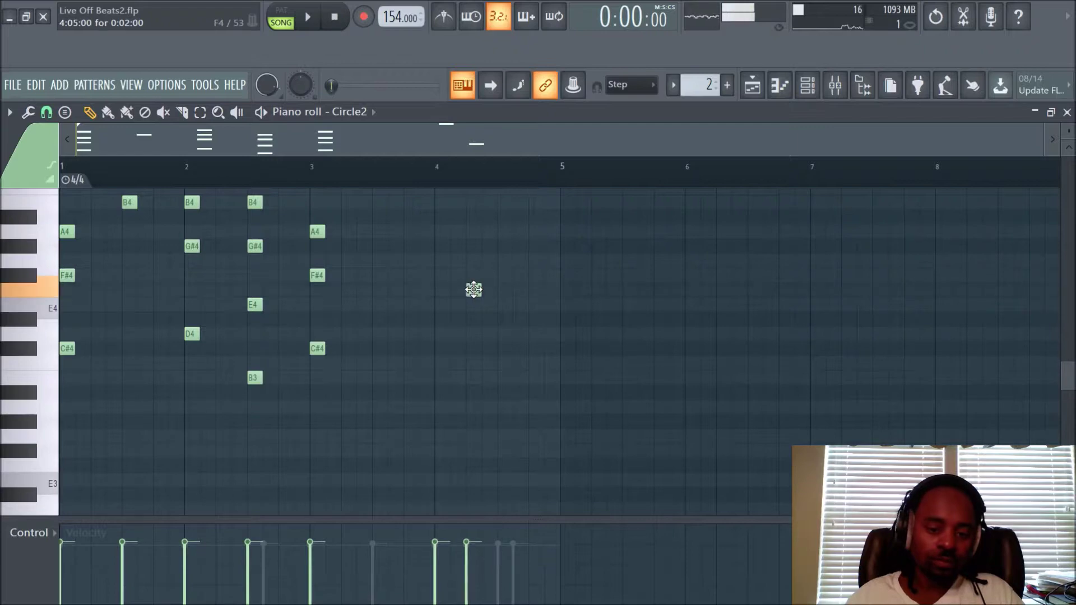
left_click_drag(470, 275, 474, 276)
scroll(495, 286, "up", 1)
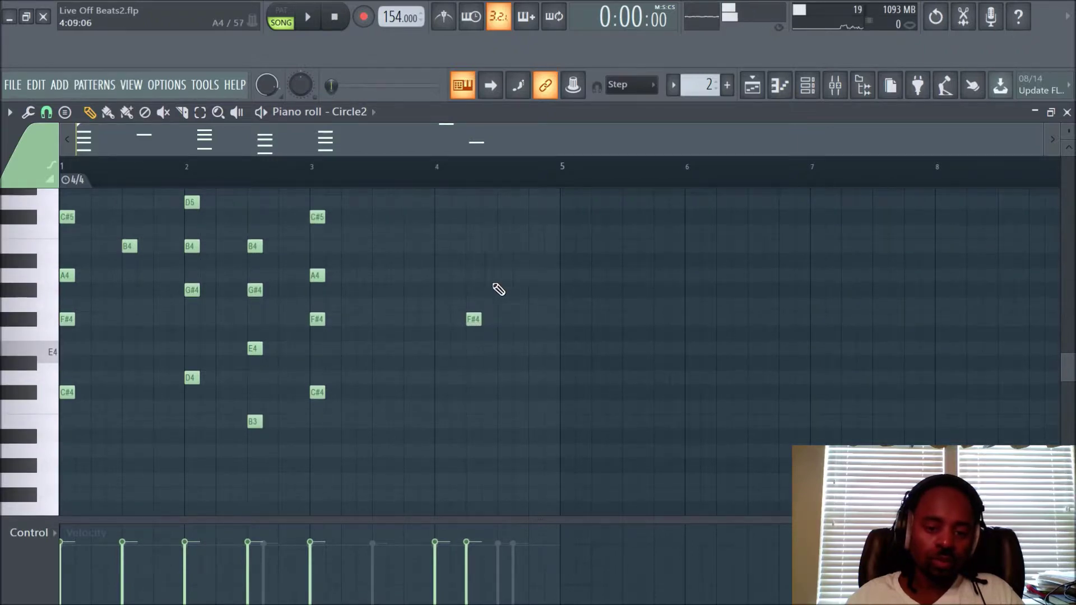
mouse_move(475, 285)
left_mouse_down()
mouse_move(473, 315)
mouse_move(471, 295)
left_mouse_up()
scroll(480, 287, "up", 2)
left_click(475, 321)
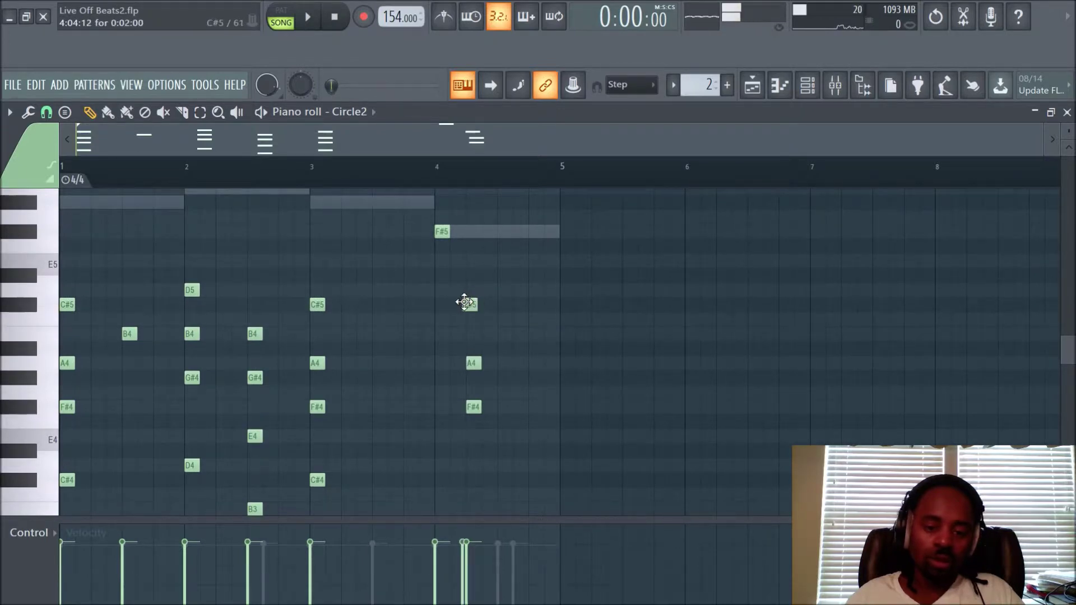
Step: Move the new C#5, A4 and F#4 notes back to the start of bar 4, beneath the F#5 note
left_click_drag(470, 307, 445, 307)
left_click_drag(474, 364, 437, 363)
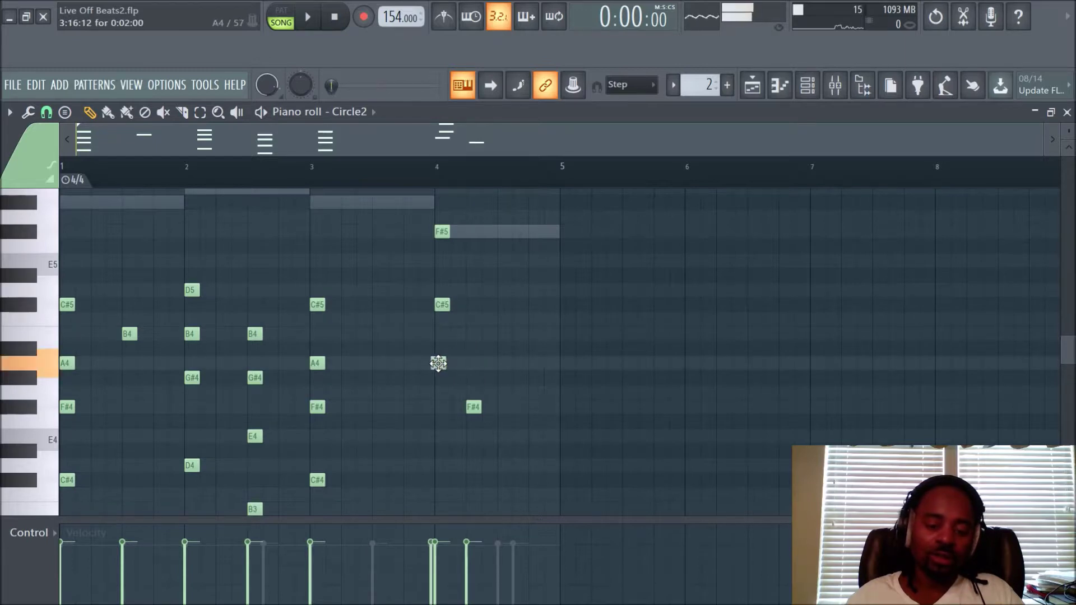
left_click(439, 363)
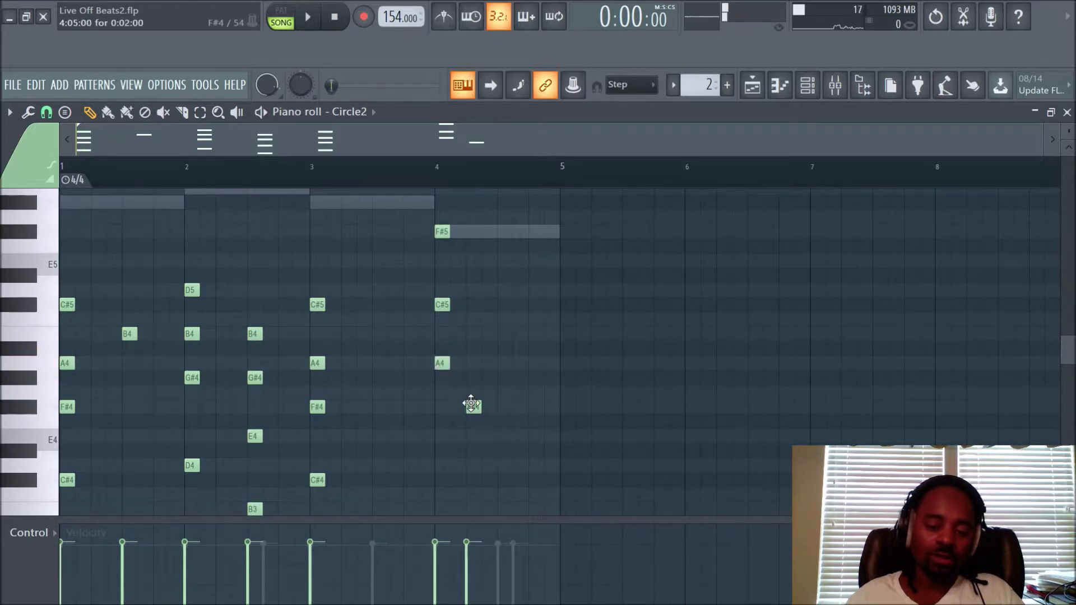
left_click_drag(474, 404, 442, 404)
Step: Play back the song to hear the rebuilt Circle2 chord in bar 4
key("space")
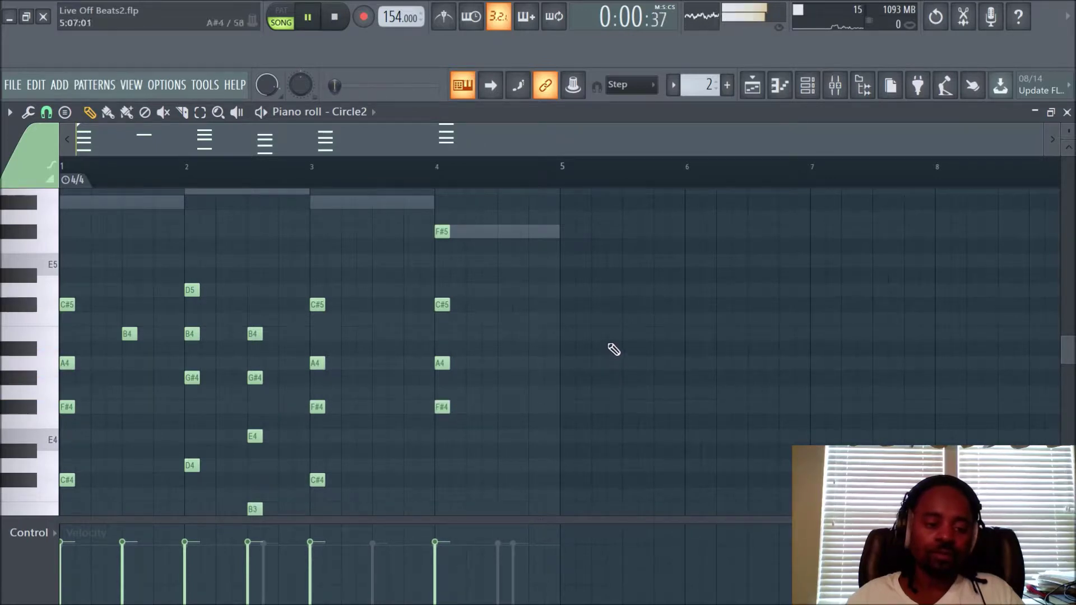
key("space")
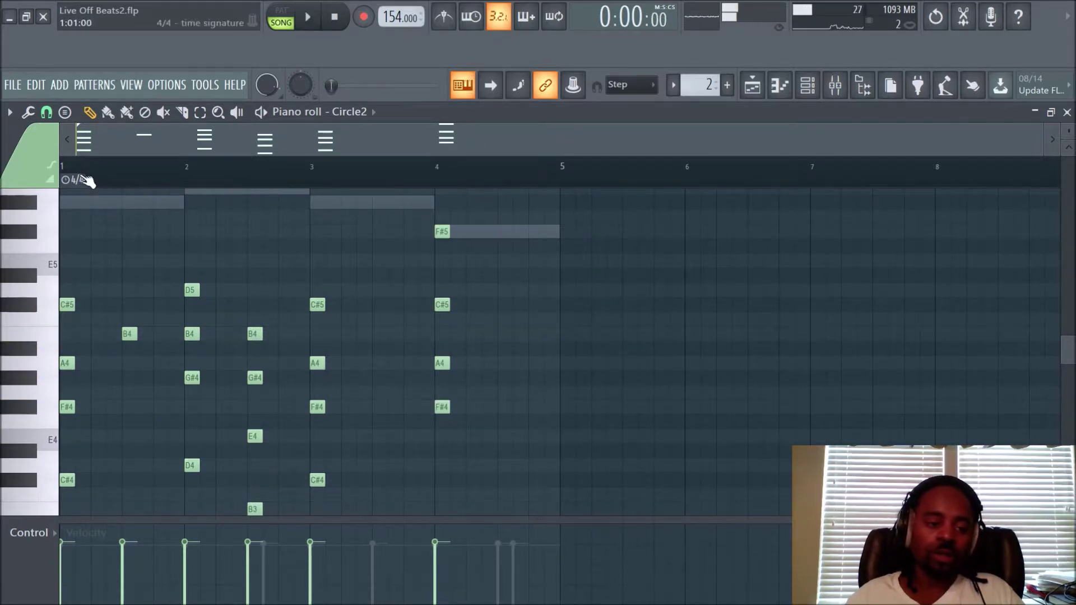
key("space")
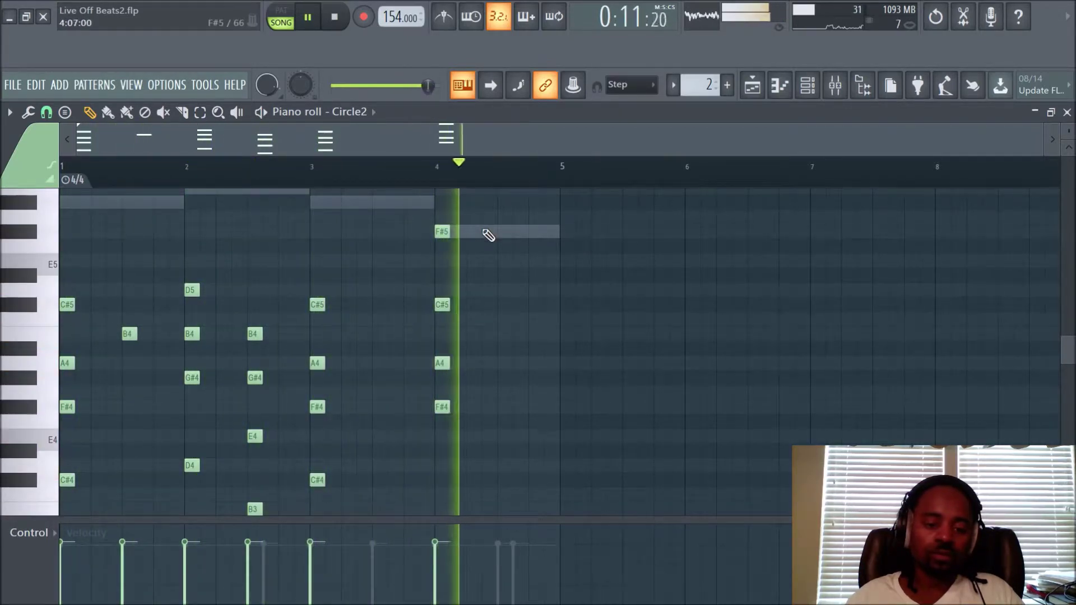
key("space")
Step: Show the playlist arrangement and briefly play back the song from bar 5, where Pattern 2 begins
scroll(504, 236, "up", 6)
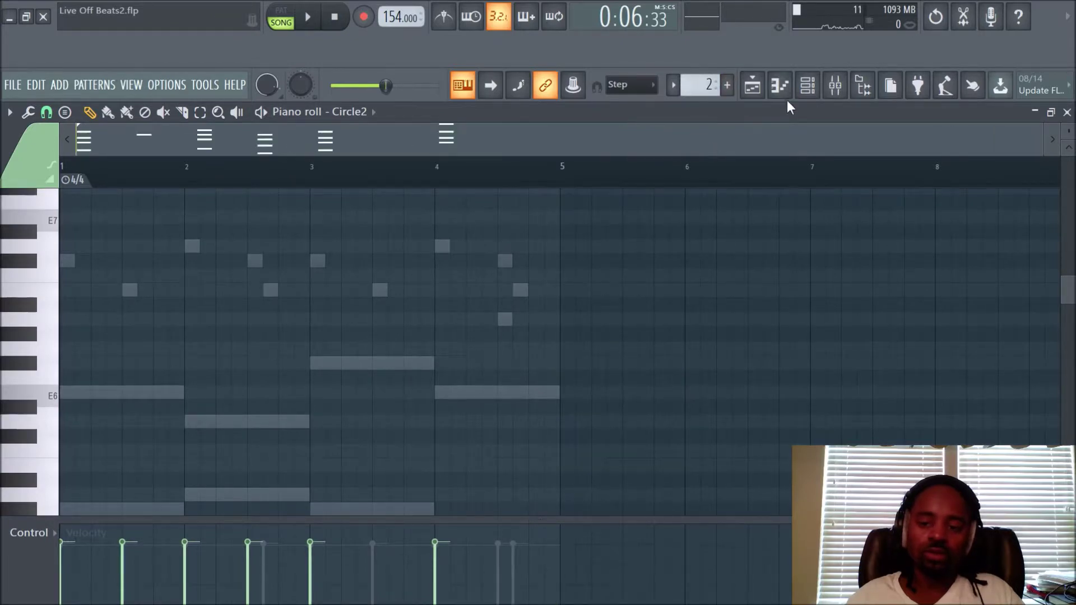
left_click(809, 90)
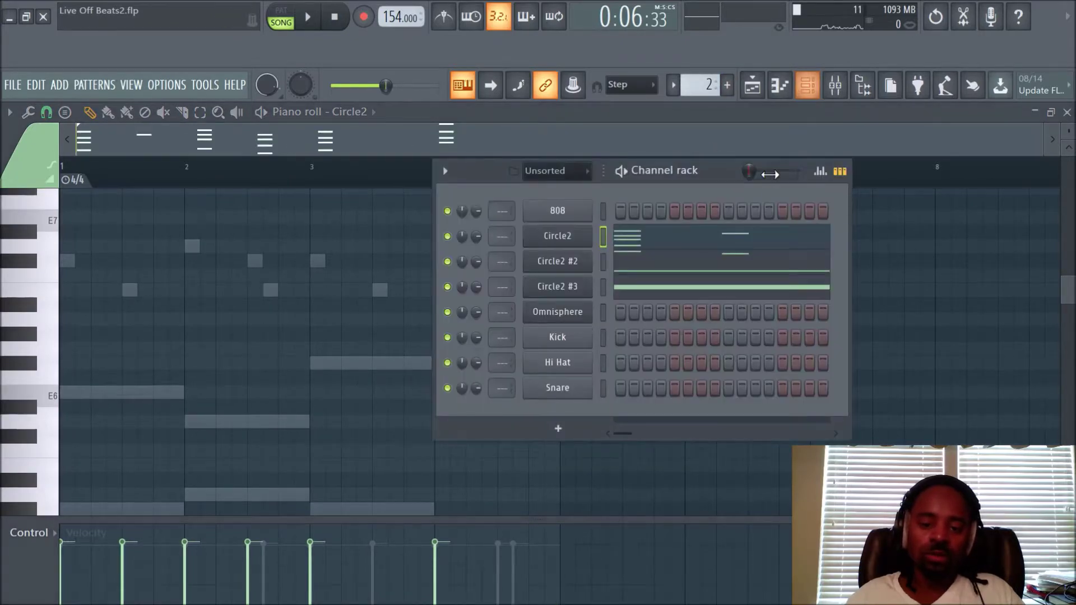
left_click(752, 85)
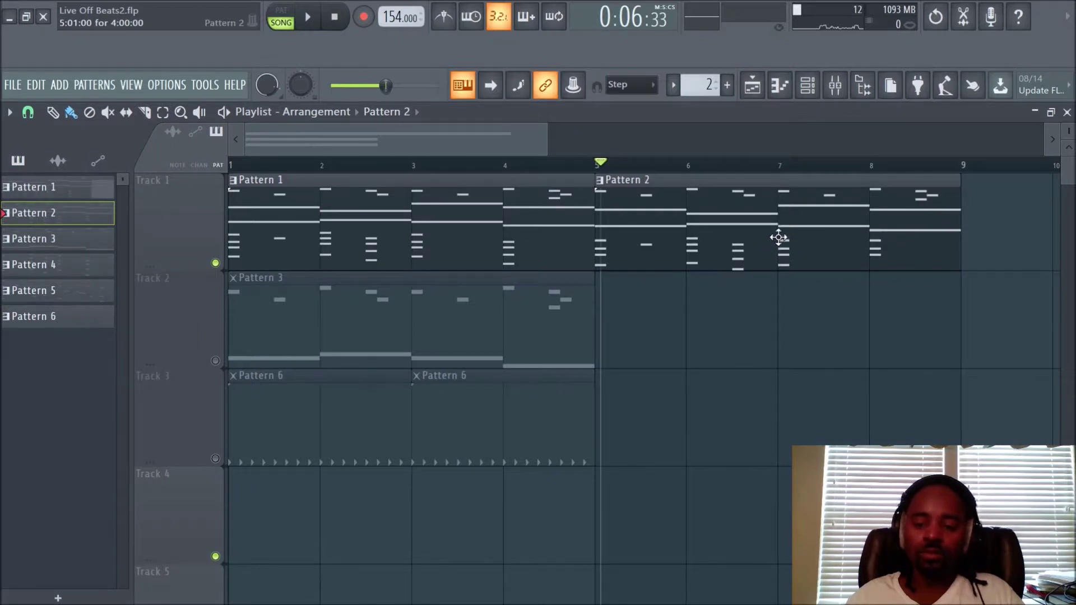
key("space")
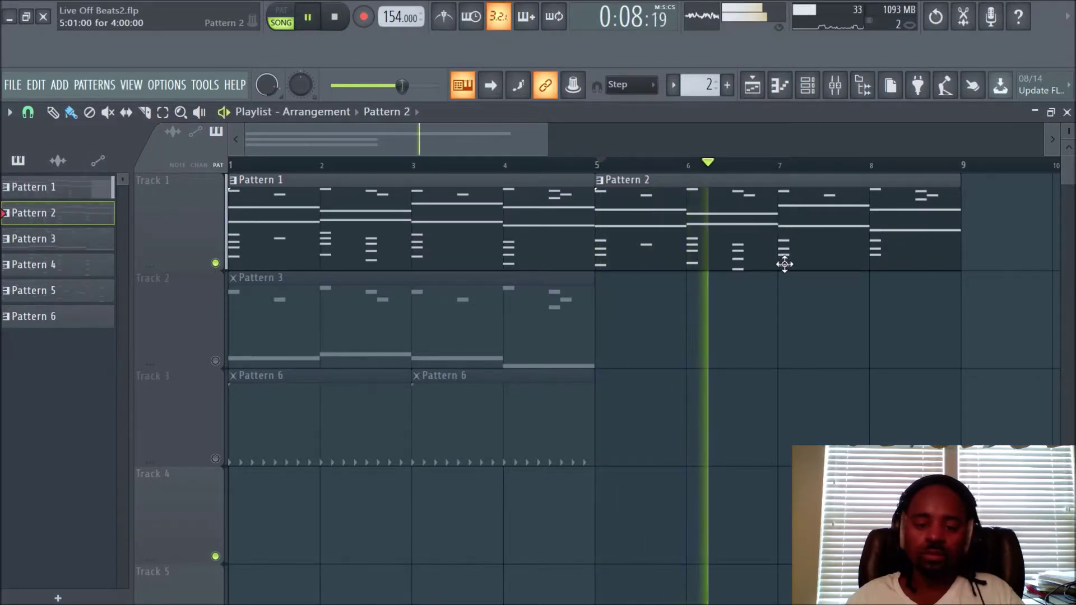
key("space")
Step: Reopen Pattern 2's Circle2 piano roll and view its notes from bar 1
double_click(838, 241)
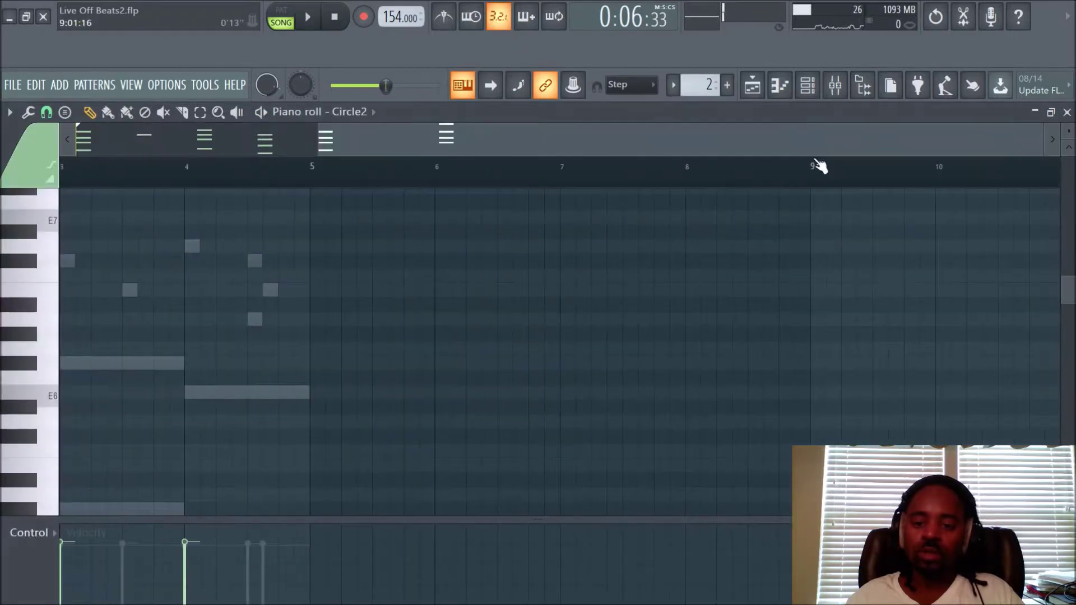
left_click(810, 88)
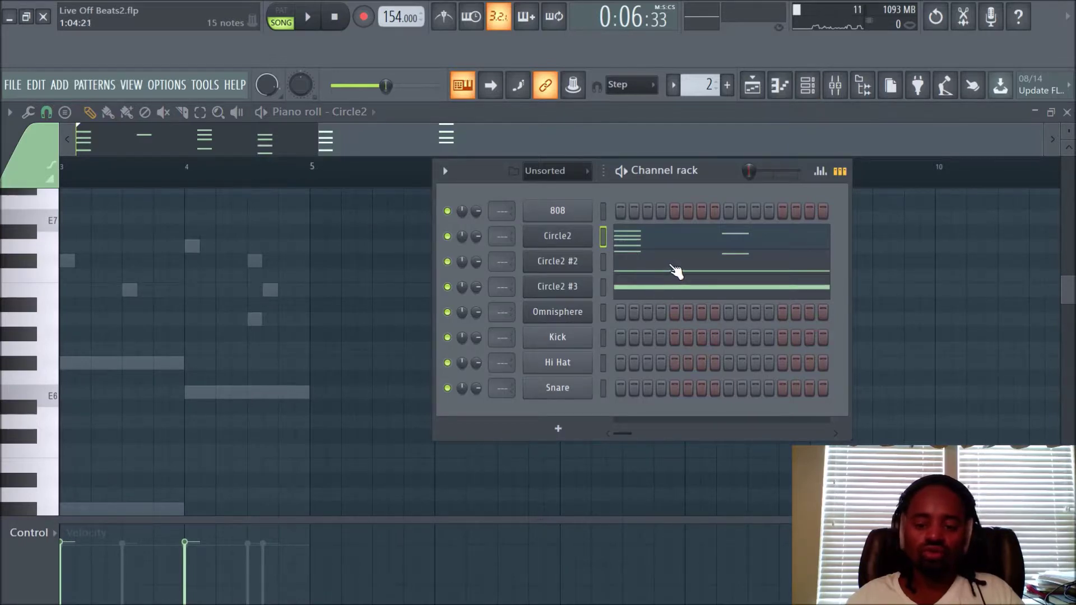
left_click(692, 244)
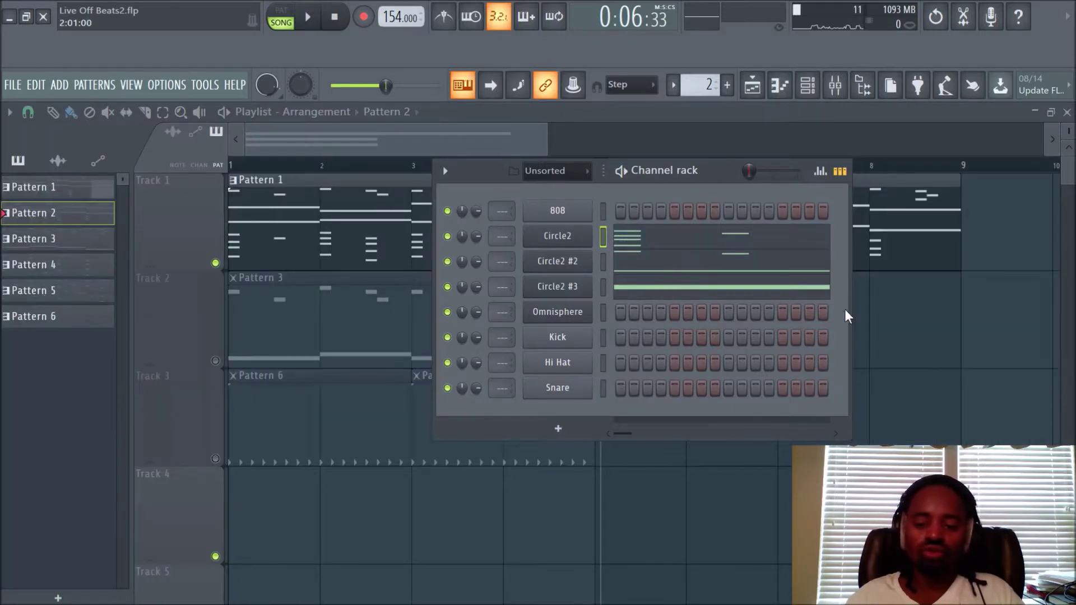
right_click(871, 321)
double_click(804, 245)
left_click_drag(503, 142, 259, 143)
scroll(470, 291, "down", 2)
scroll(472, 291, "up", 2)
scroll(477, 242, "down", 2)
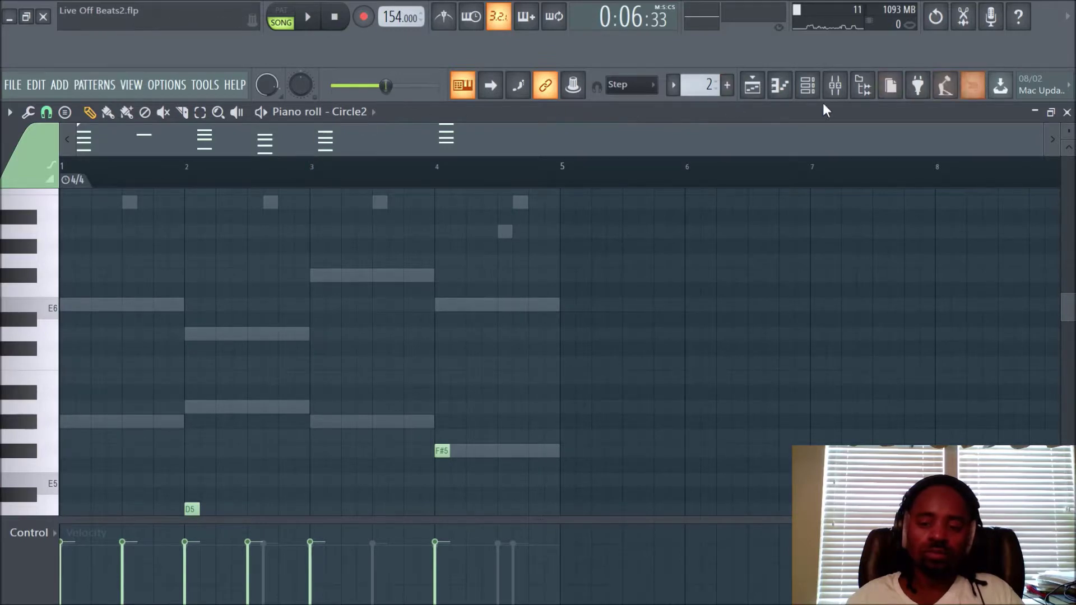
Step: Compare the Circle2 notes of Patterns 1 to 4 in the piano roll and return to Pattern 2
scroll(711, 85, "up", 9)
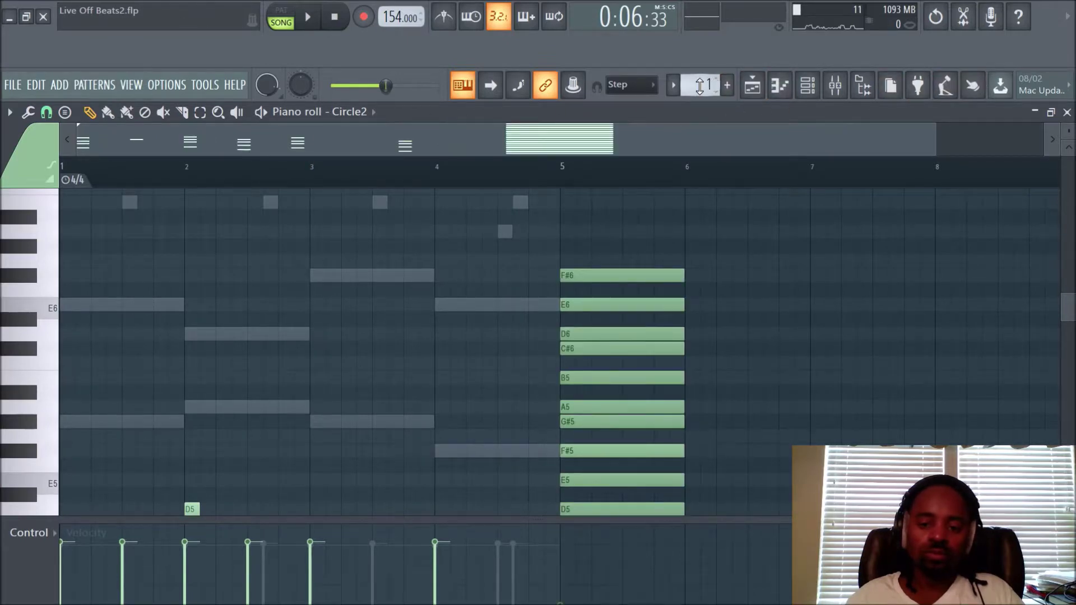
scroll(699, 87, "down", 8)
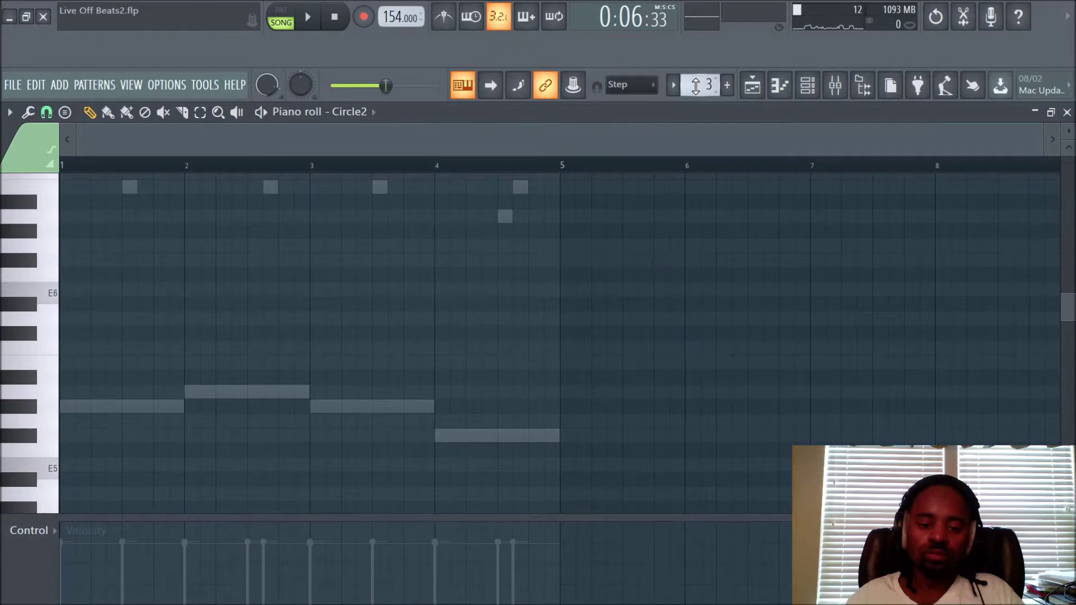
scroll(695, 85, "down", 1)
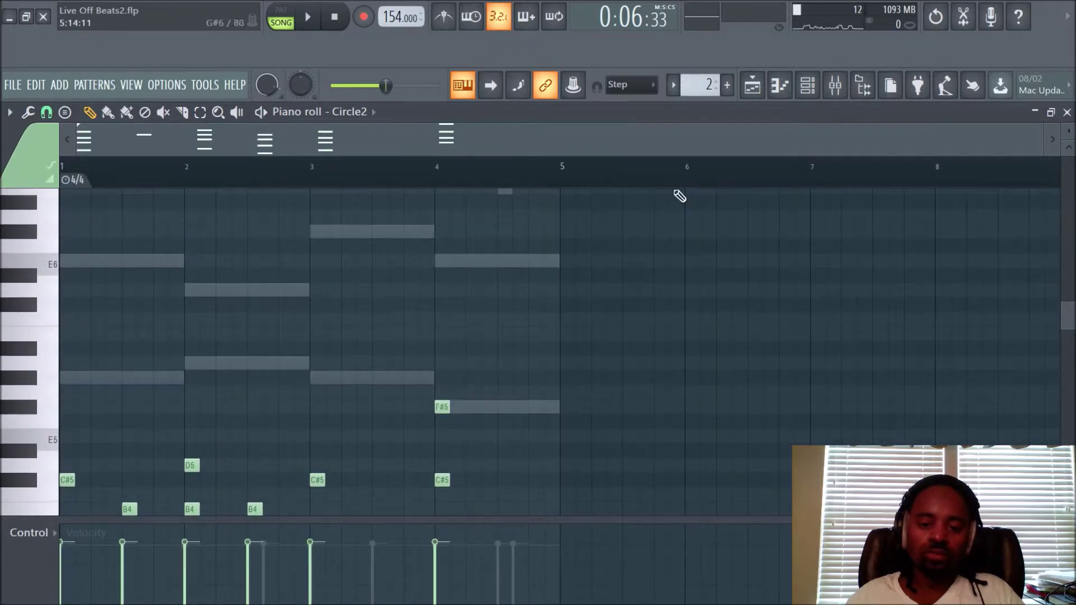
scroll(704, 85, "up", 2)
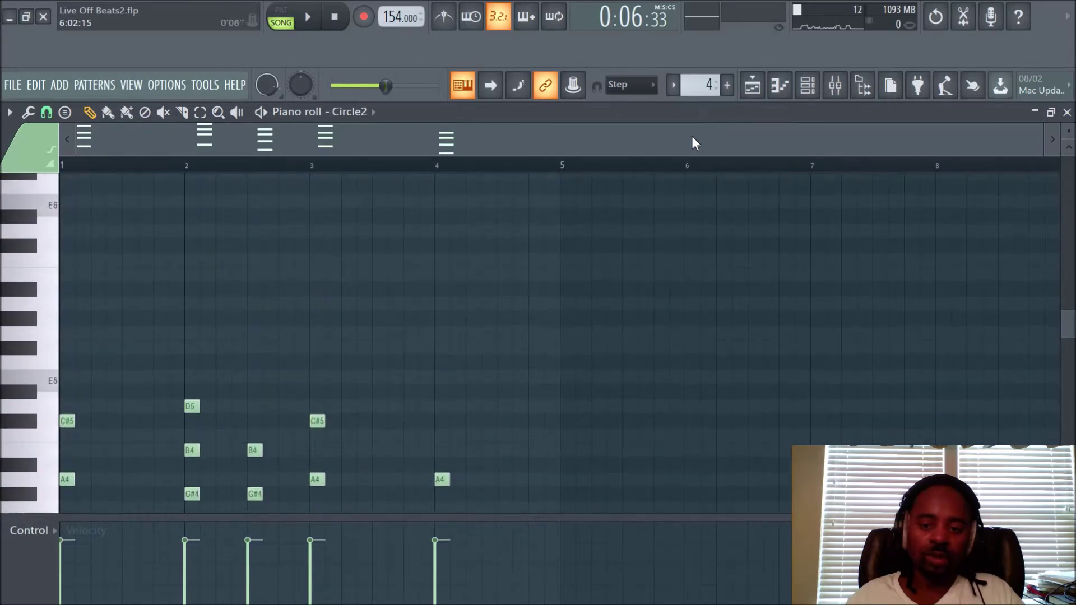
scroll(699, 85, "down", 3)
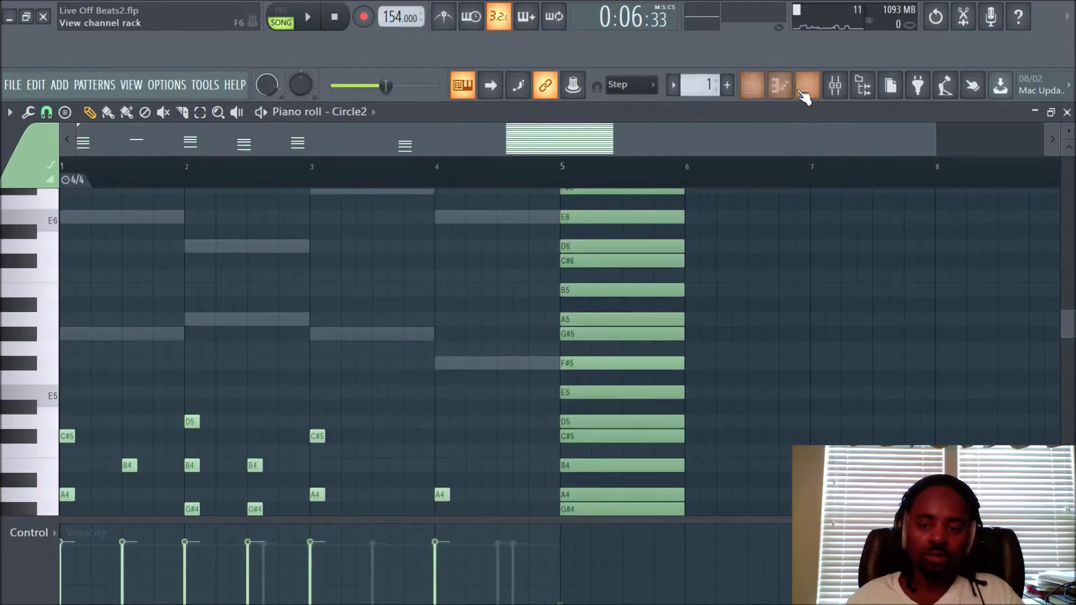
scroll(701, 86, "up", 1)
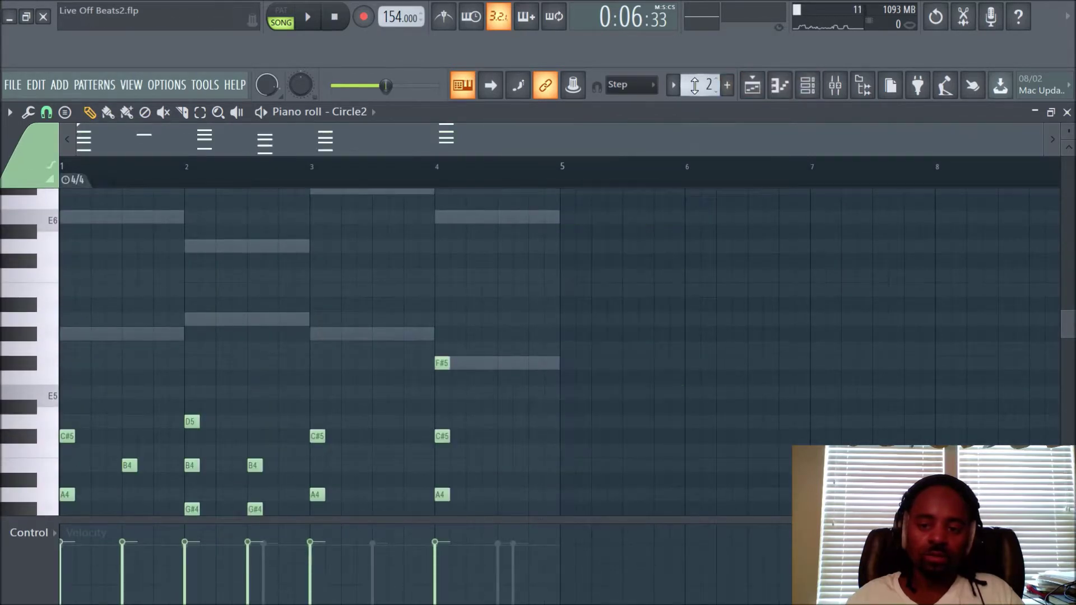
Step: Play the arrangement from bar 5 with the channel rack shown, and open Pattern 2's Circle2 #2 piano roll
left_click(808, 85)
left_click(752, 85)
key("space")
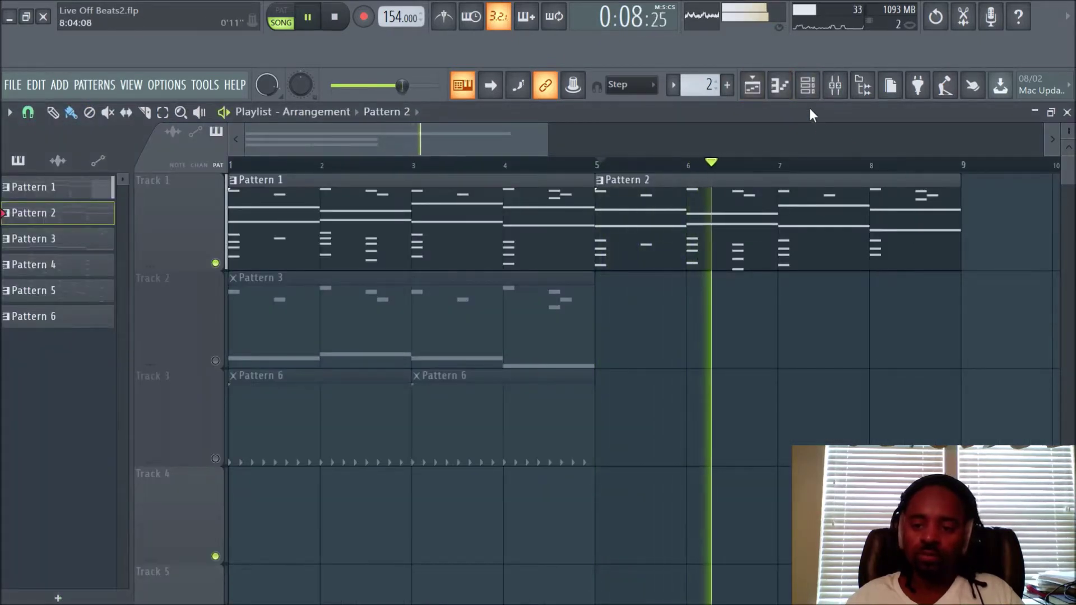
left_click(808, 86)
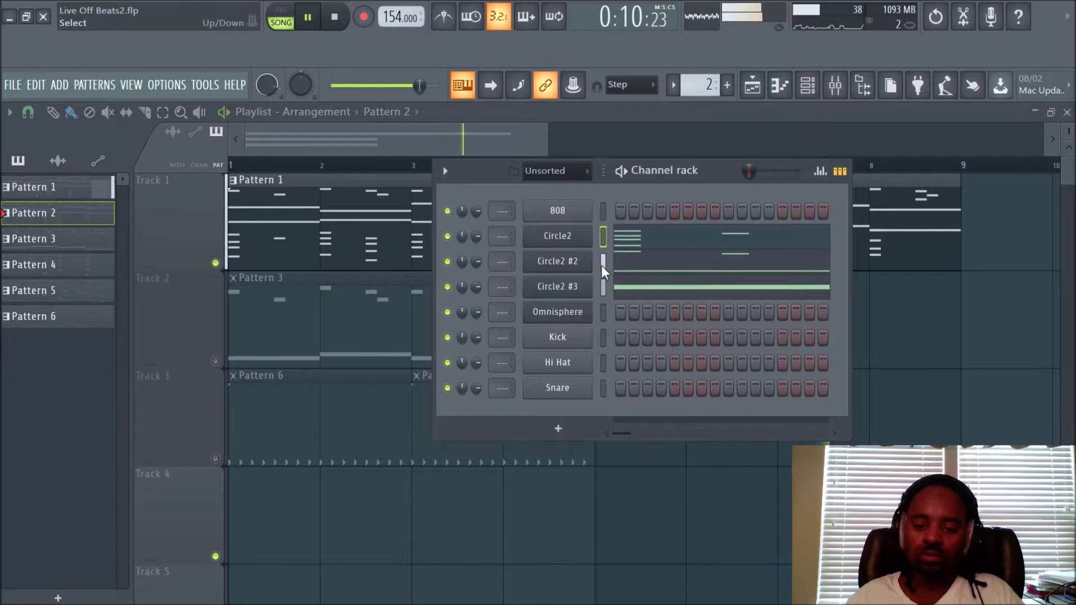
key("space")
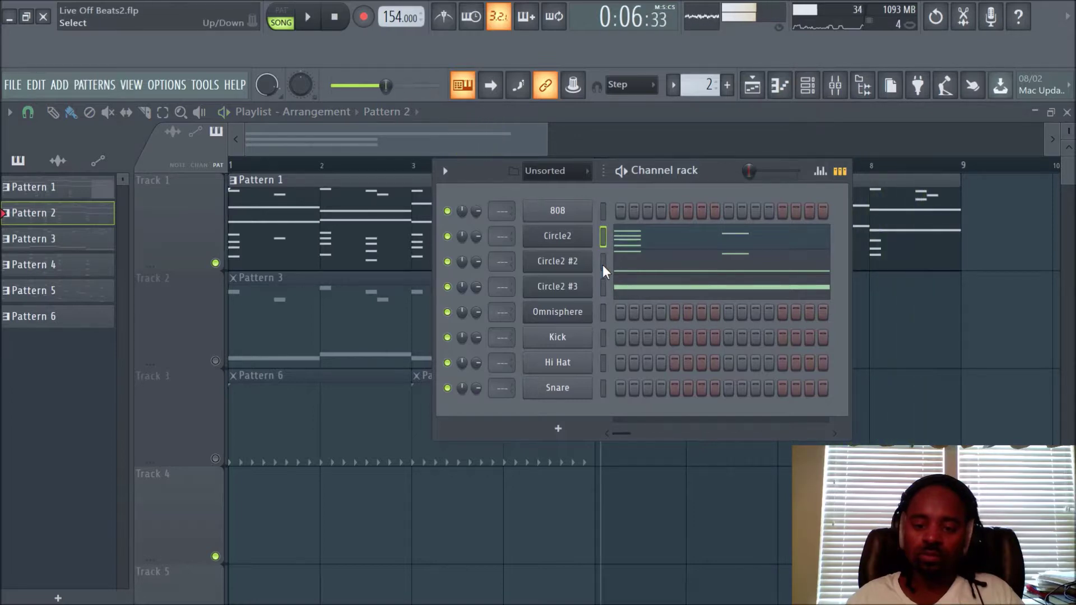
left_click(645, 271)
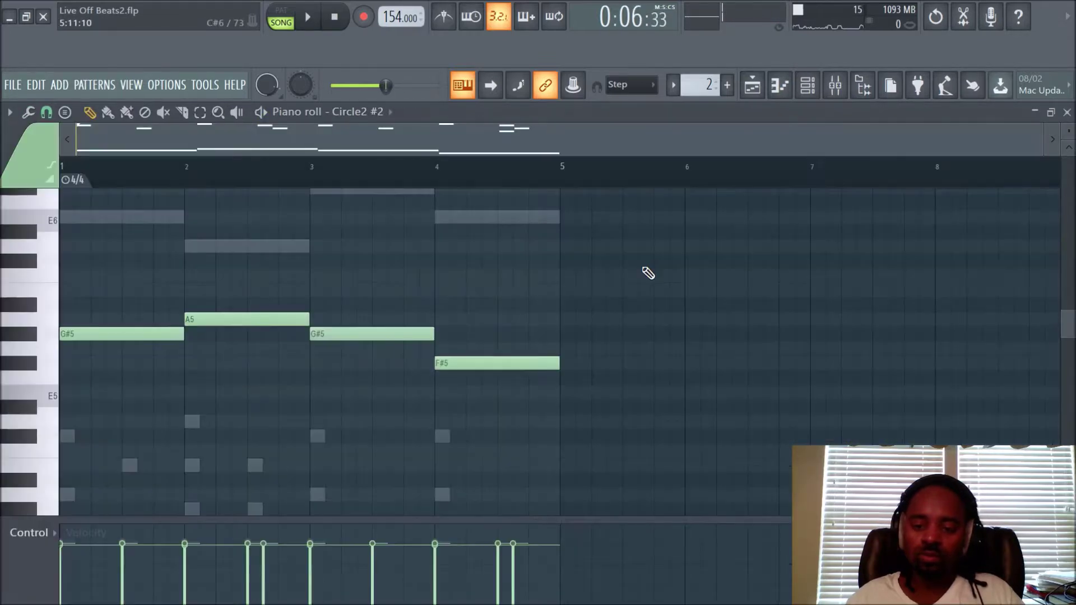
Step: Preview the Circle2 #2 melody and delete its D7, C#7, B6 and A6 notes in bar 4
scroll(583, 300, "up", 5)
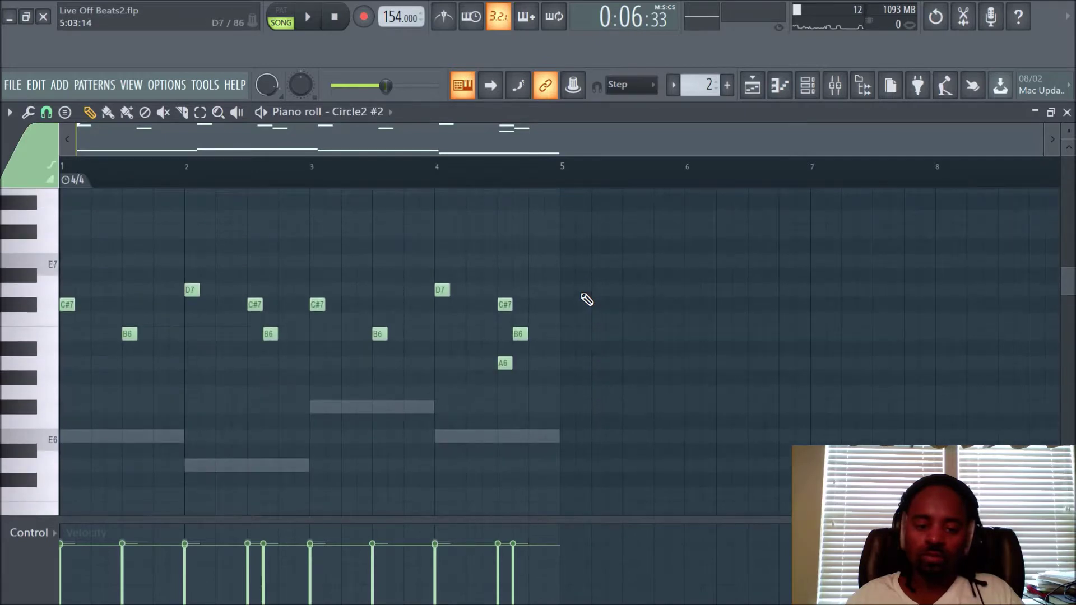
key("space")
key("space")
double_click(440, 289)
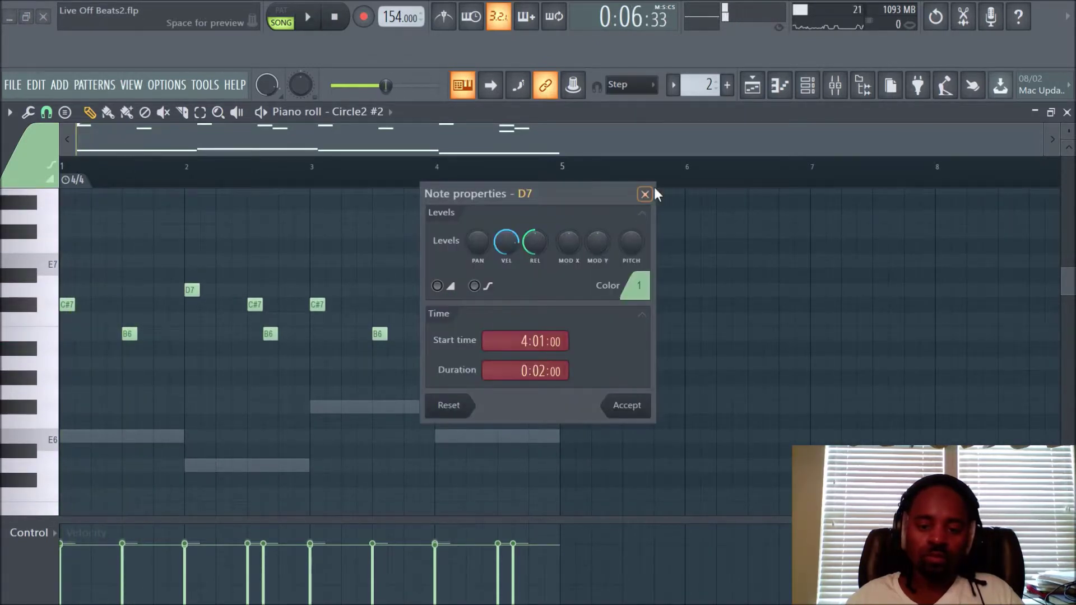
left_click(645, 194)
right_click(518, 334)
right_click(505, 304)
key("space")
right_click(441, 291)
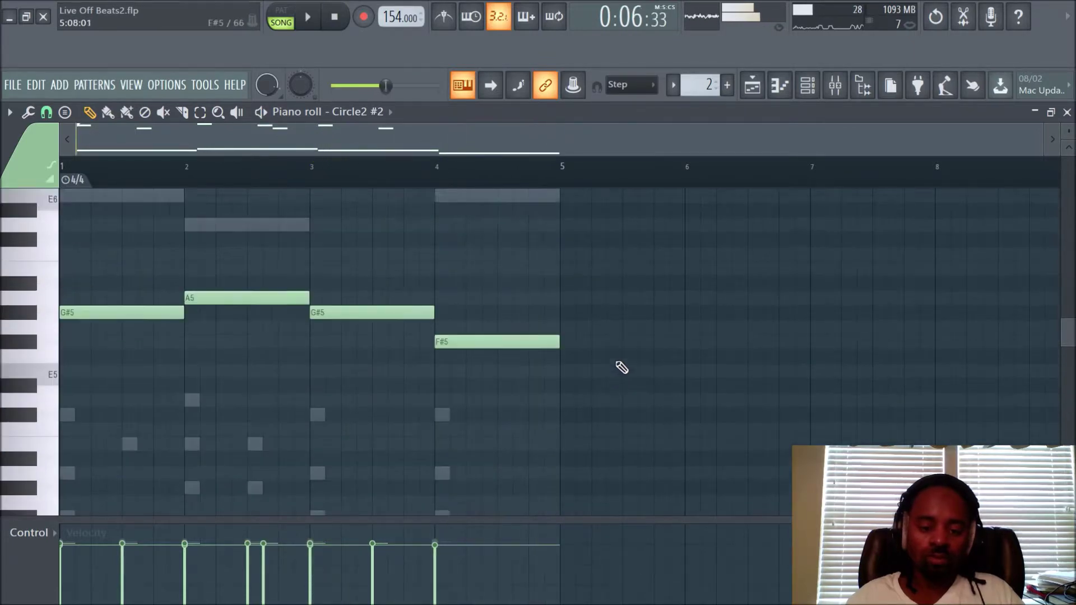
Step: Try lowering the long F#5 note in bar 4 of Circle2 #2 to F5 while auditioning the song
scroll(622, 368, "down", 1)
key("space")
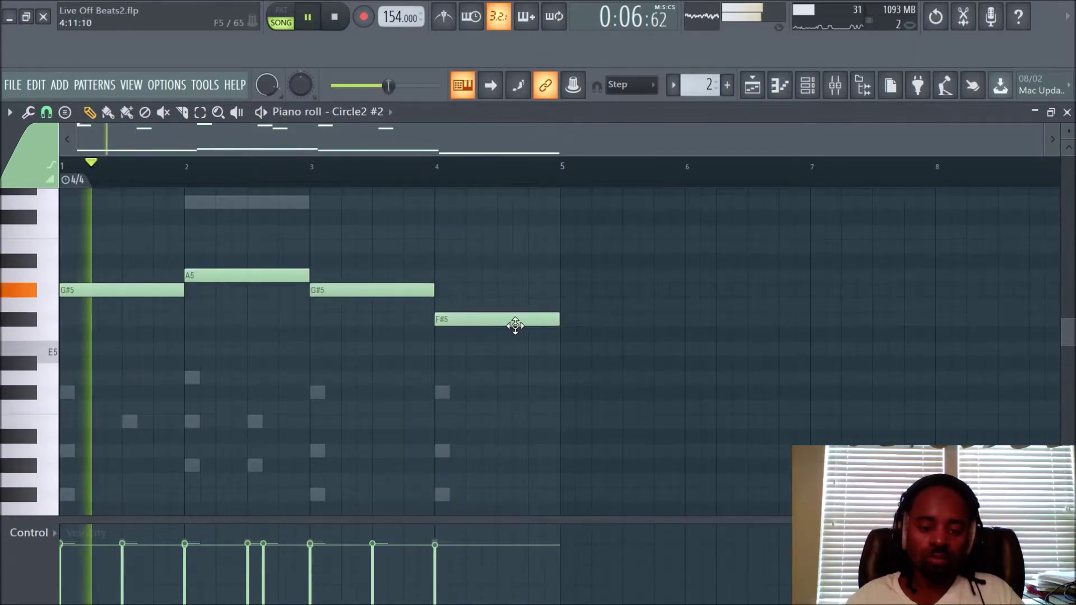
key("space")
left_click(505, 317)
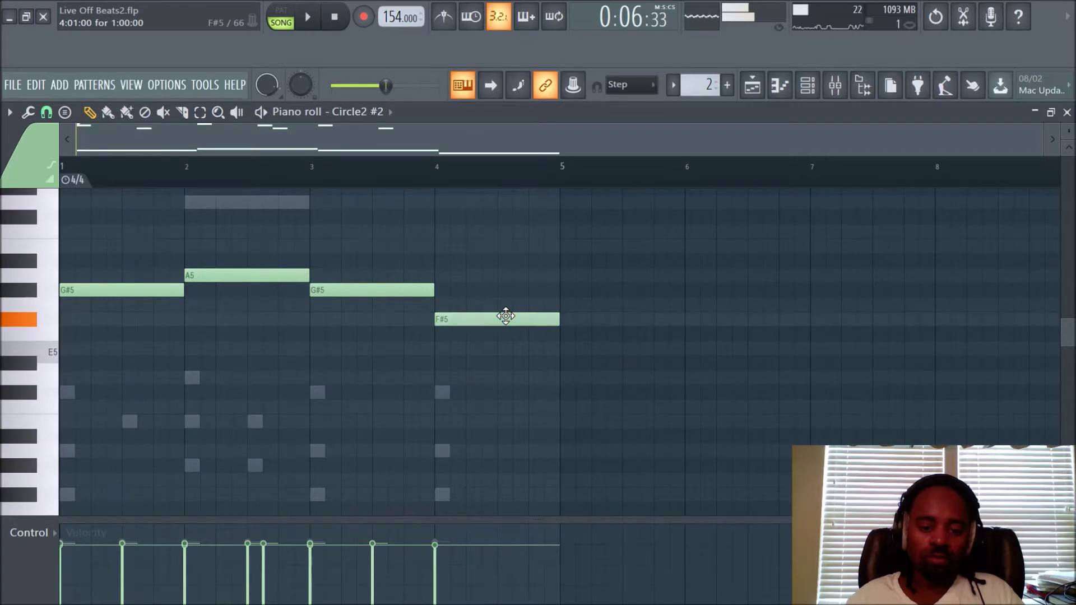
key("space")
scroll(650, 314, "up", 3)
left_click_drag(498, 358, 493, 487)
key("shift+Down")
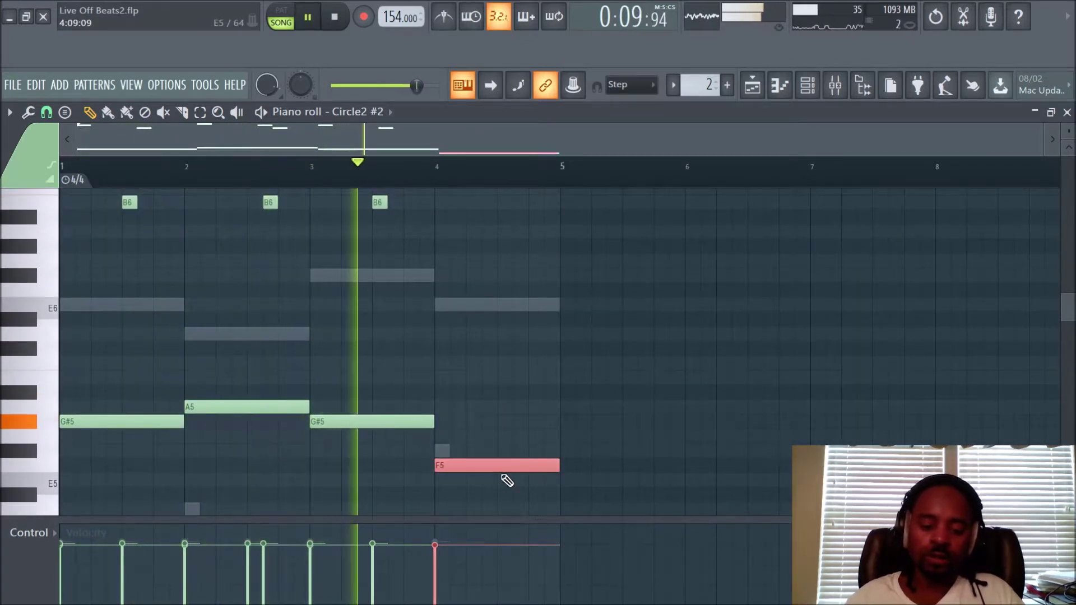
key("shift+Up")
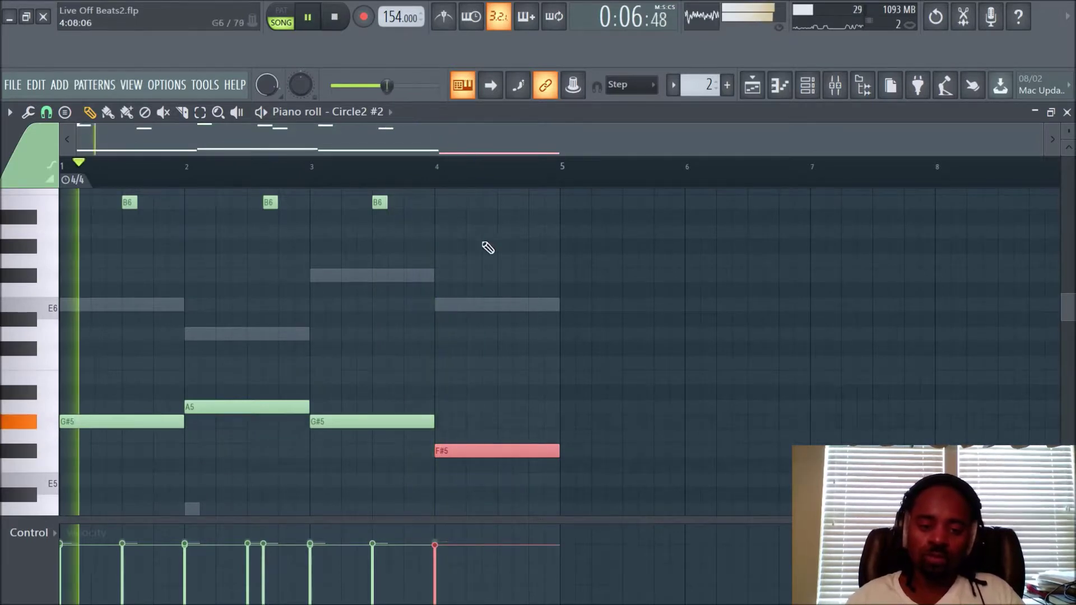
Step: Lower the long F#5 note in bar 4 of Circle2 #2 by one octave to F#4 and stop playback
left_click(433, 188)
scroll(519, 247, "down", 5)
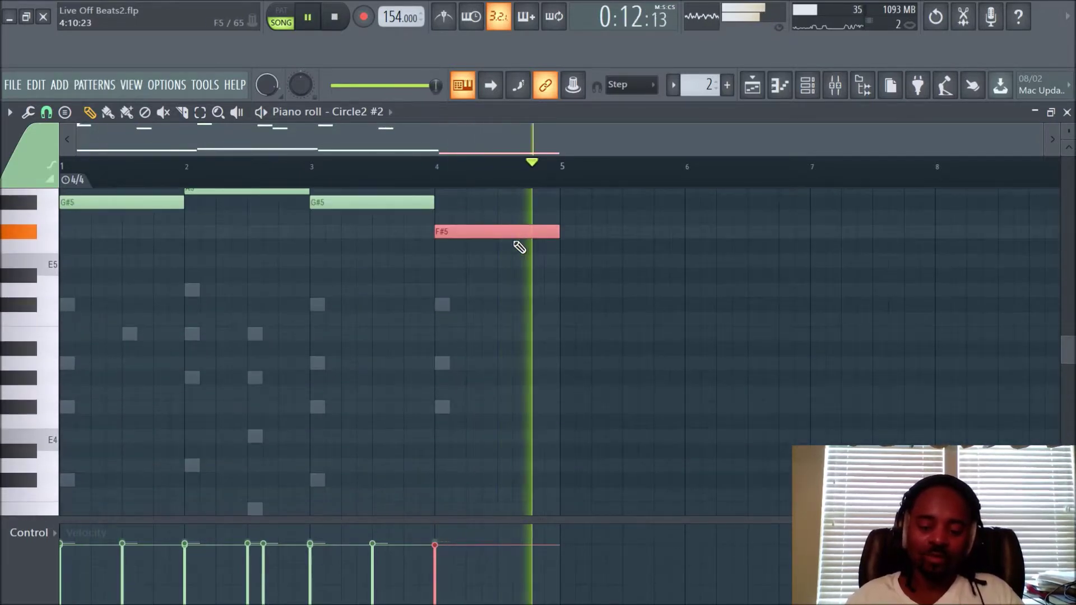
key("ctrl+Down")
key("space")
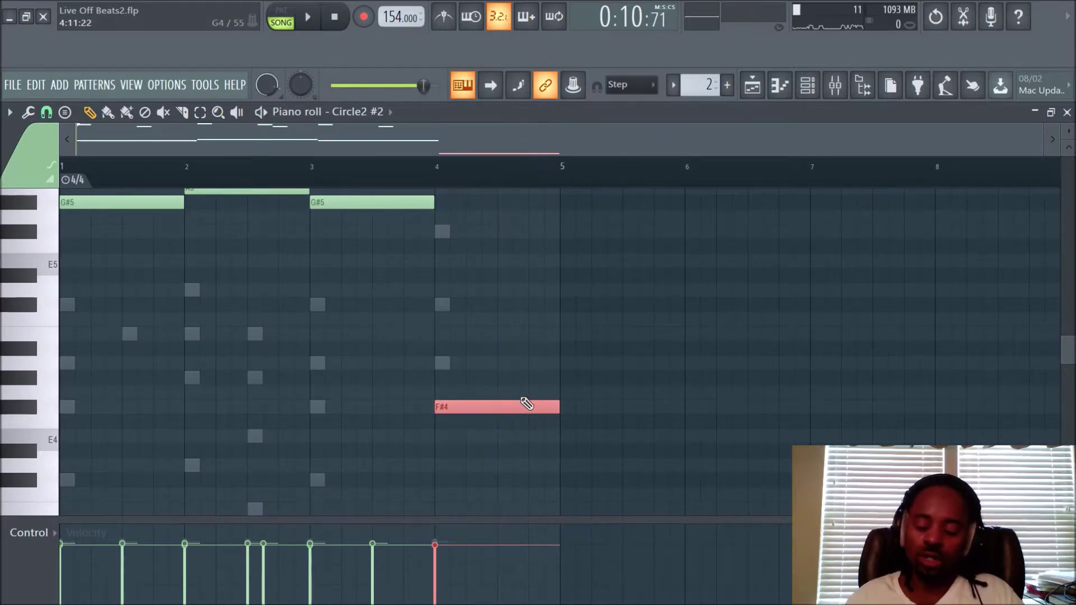
Step: Try shifting the long F#4 note in bar 4 of Circle2 #2 up and back down by an octave
key("ctrl+Up")
key("ctrl+Down")
key("ctrl+Up")
key("ctrl+Down")
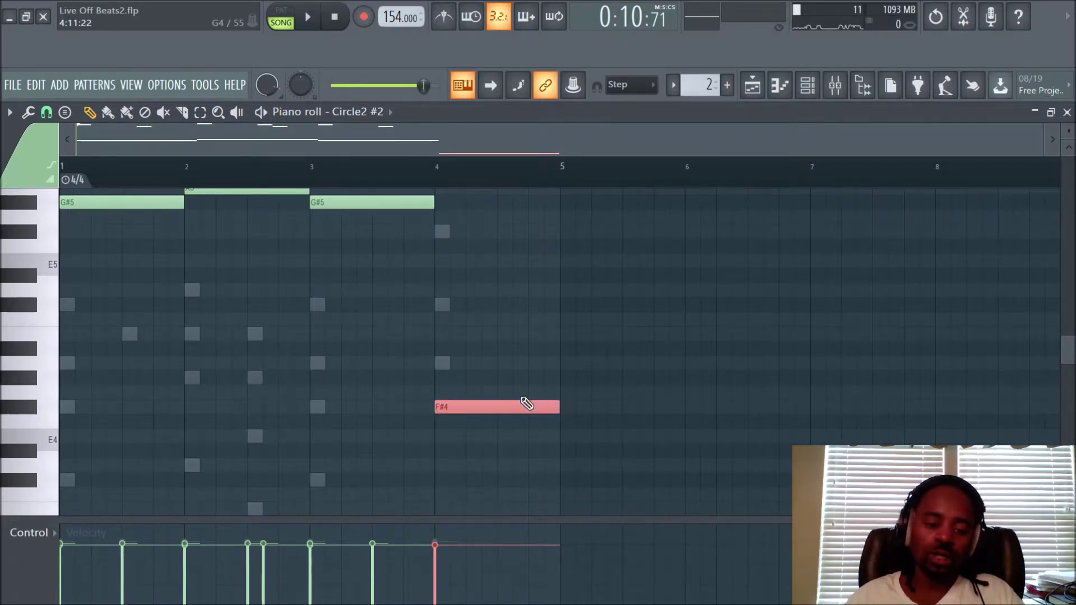
key("ctrl+Up")
key("ctrl+Down")
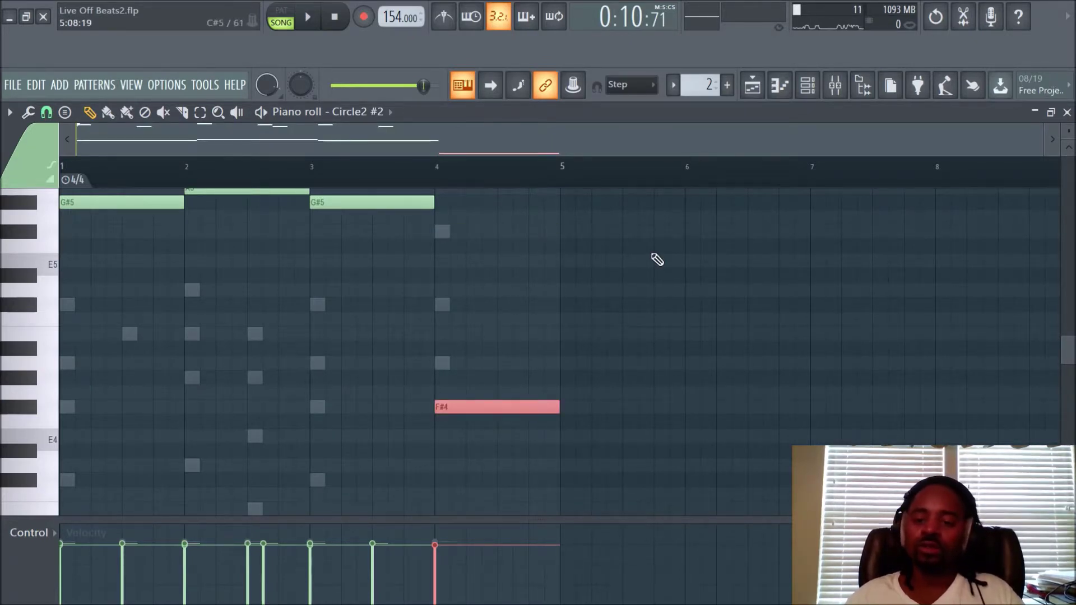
Step: Show the playlist arrangement with the Pattern 1 and Pattern 2 clips on Track 1
left_click(752, 85)
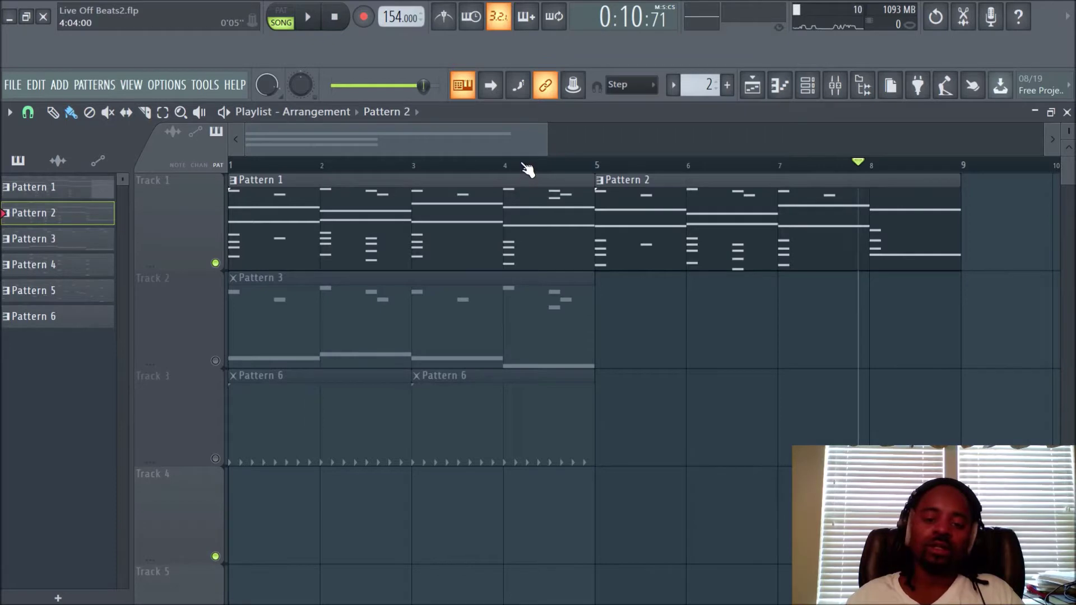
scroll(528, 168, "down", 2)
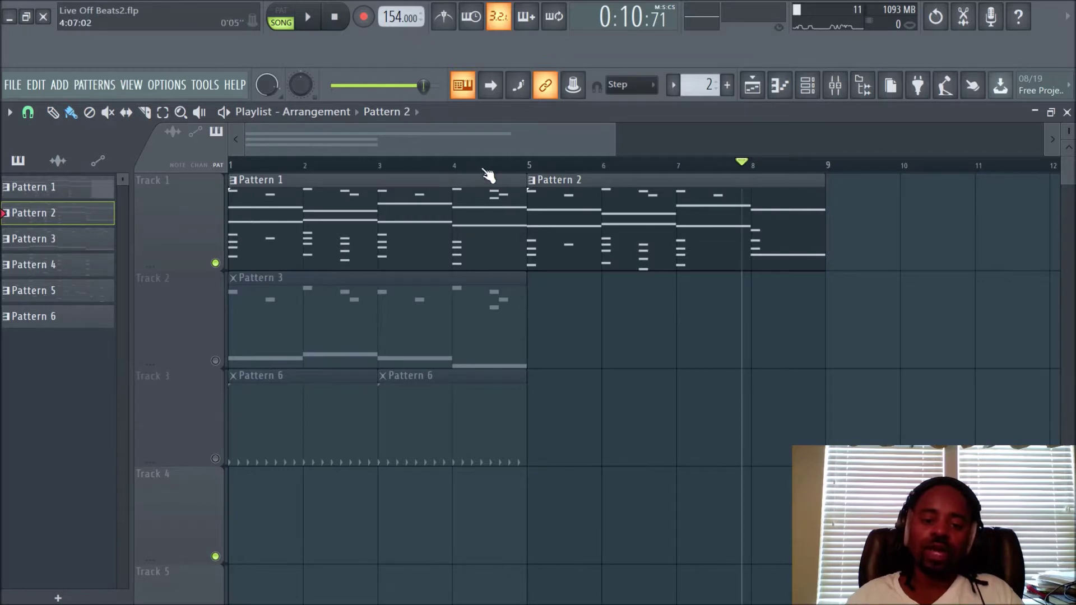
scroll(487, 176, "down", 2)
Step: Duplicate Track 1's Pattern 1 and Pattern 2 clips into bars 9 to 16, and delete the copies
left_click_drag(667, 223, 287, 240)
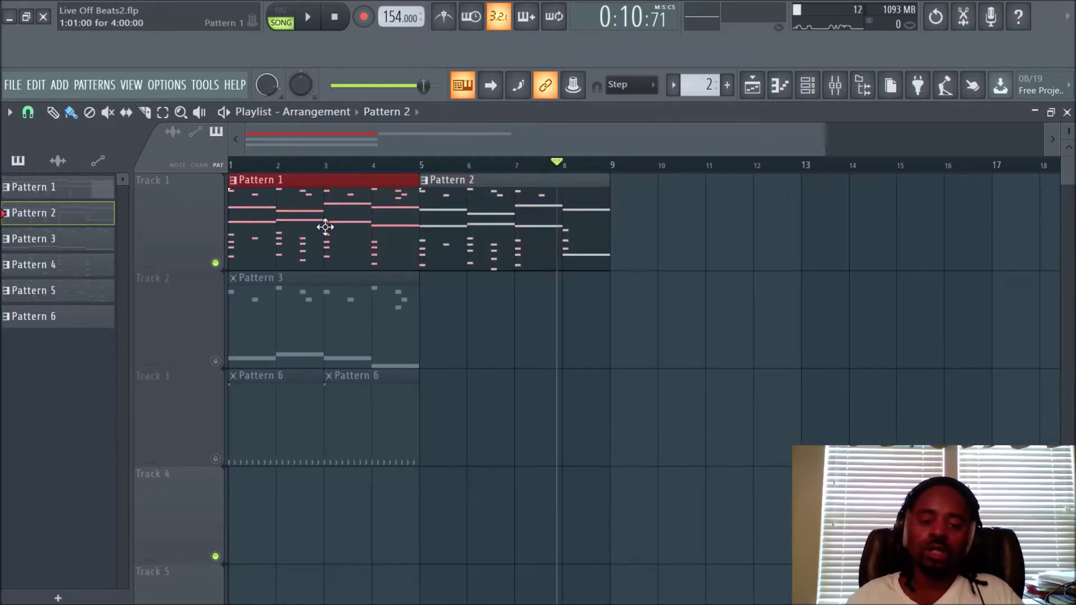
left_click_drag(720, 253, 315, 258)
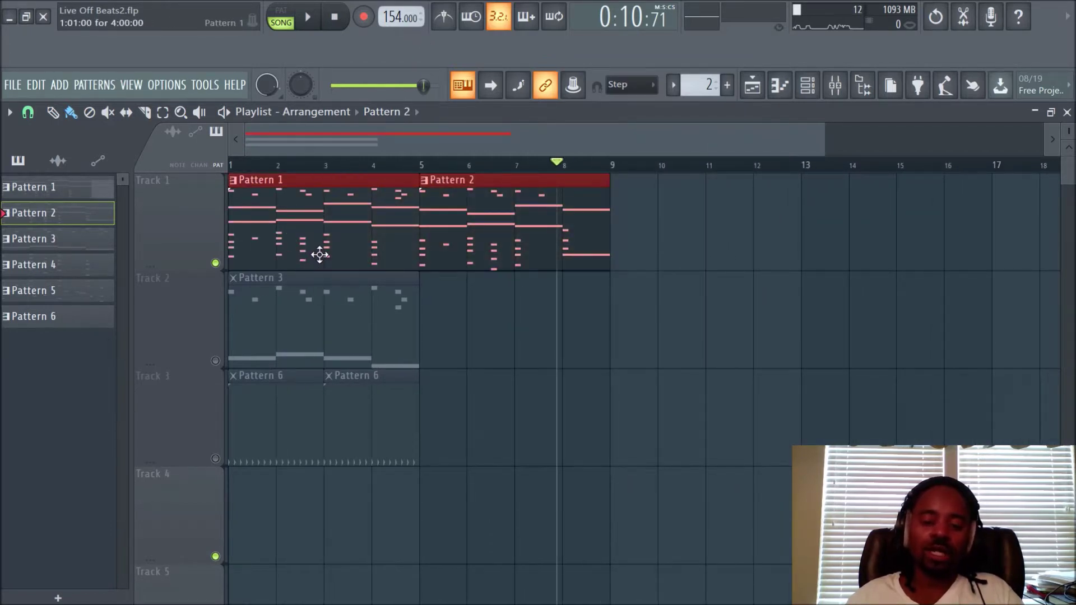
key("ctrl+b")
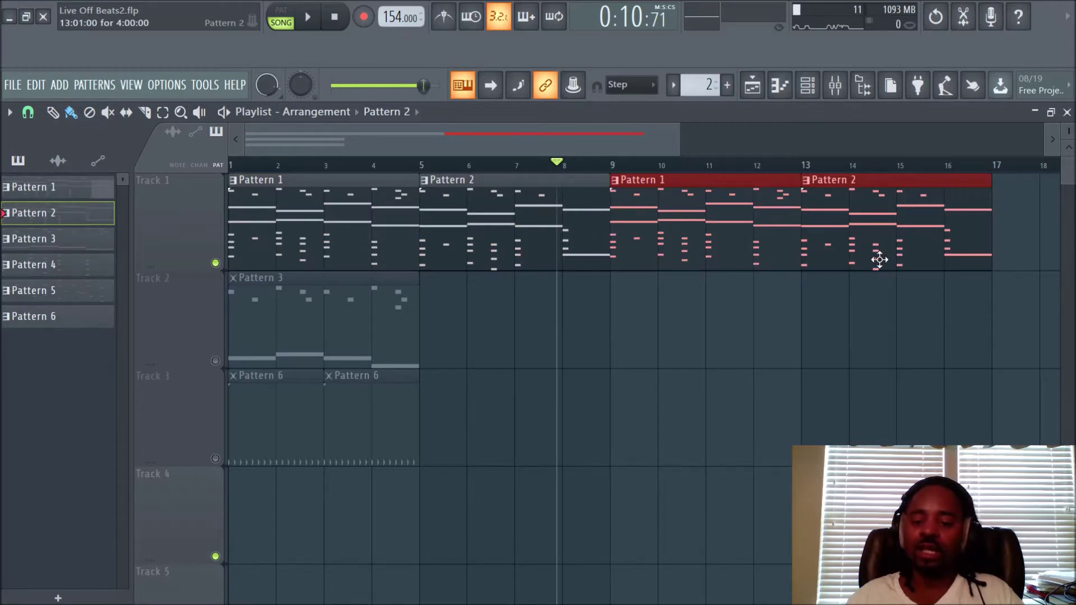
left_click(829, 378)
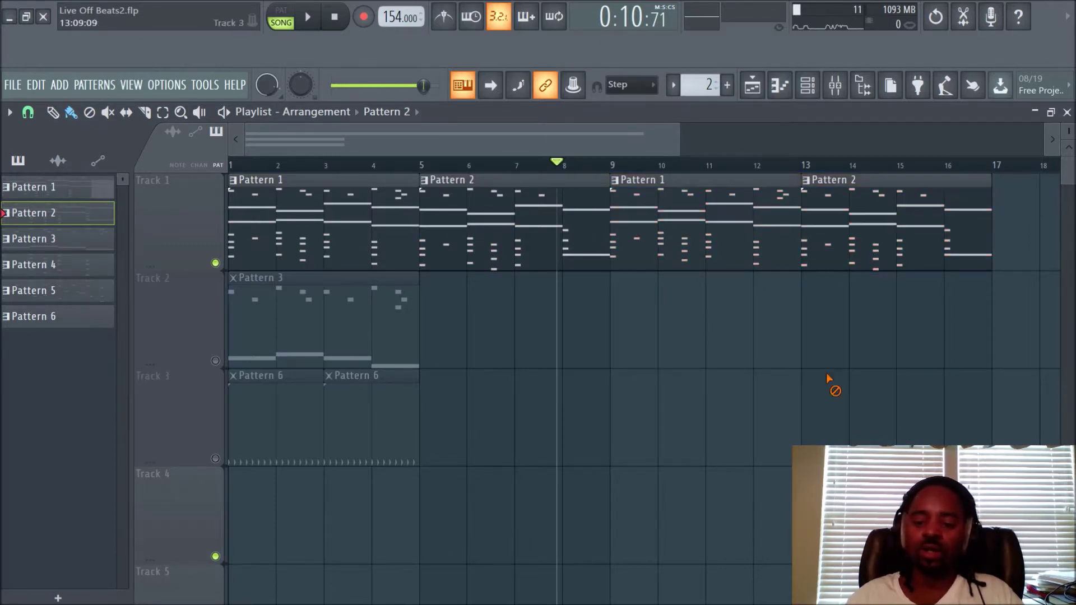
right_click(875, 235)
right_click(757, 241)
Step: Duplicate the Pattern 1 and Pattern 2 clips three times along Track 1 to fill it through bar 32
scroll(522, 169, "down", 2)
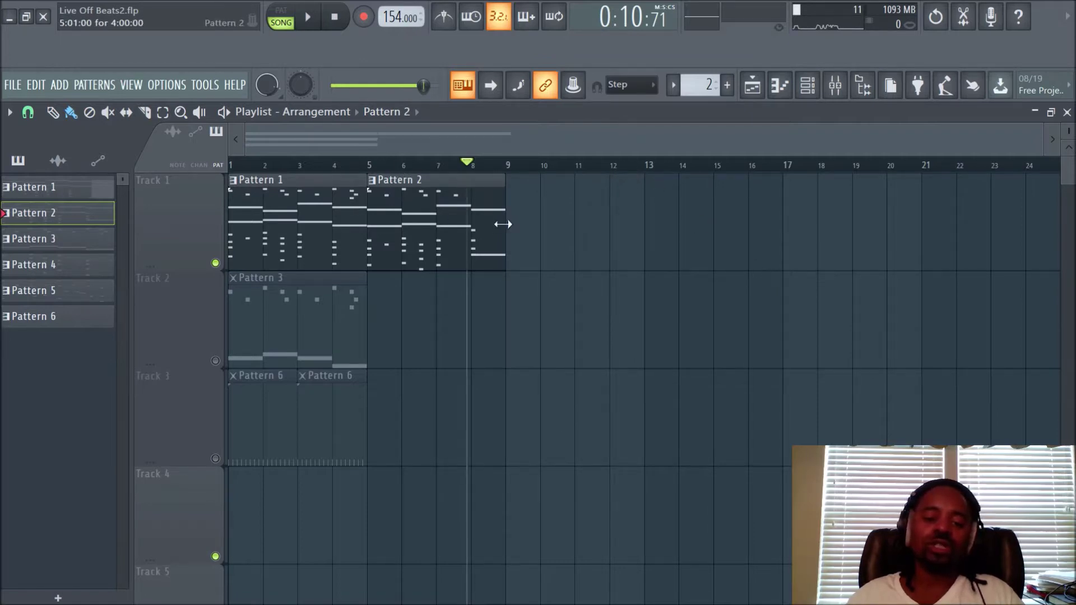
left_click_drag(546, 214, 186, 231)
key("ctrl+b")
key("ctrl+b")
key("ctrl+b")
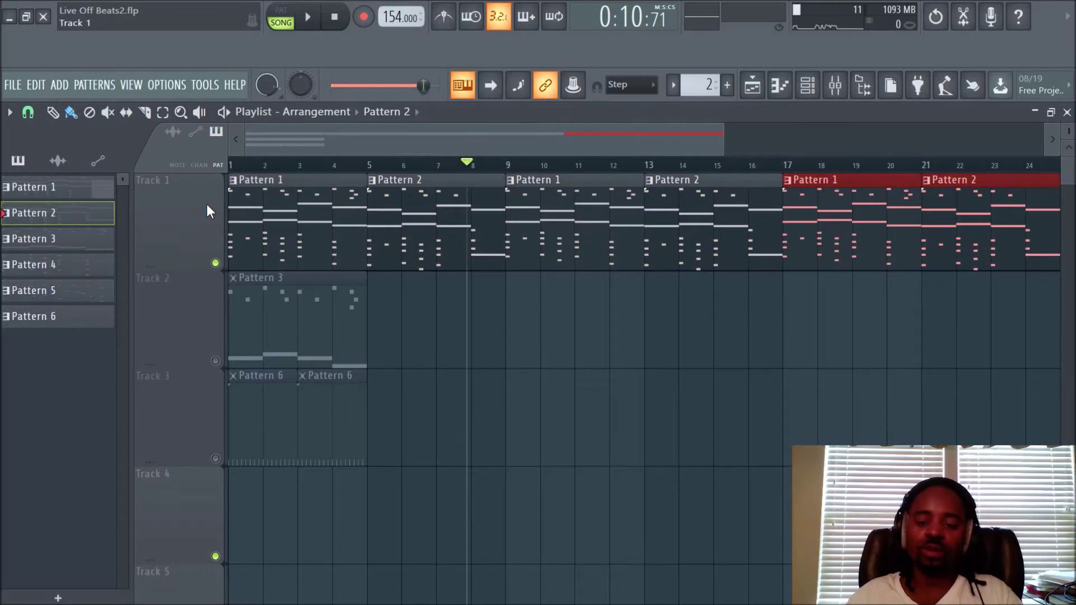
Step: Copy the four Track 1 clips in bars 17 to 32 onto Track 2
left_click(497, 206)
left_click_drag(497, 206, 911, 358)
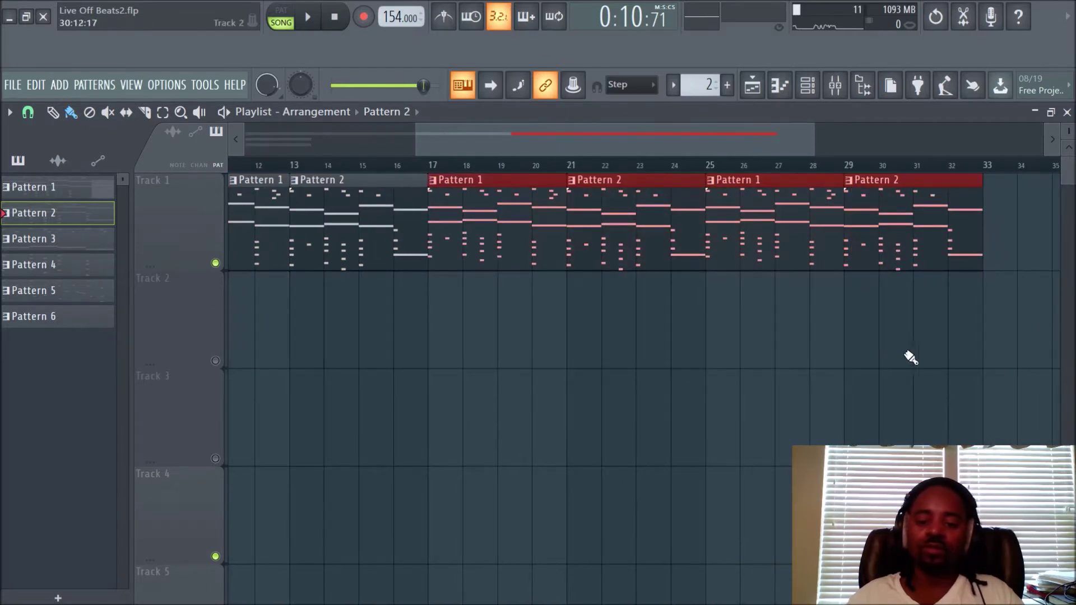
mouse_move(481, 241)
left_mouse_down()
mouse_move(523, 243)
mouse_move(482, 242)
left_mouse_up()
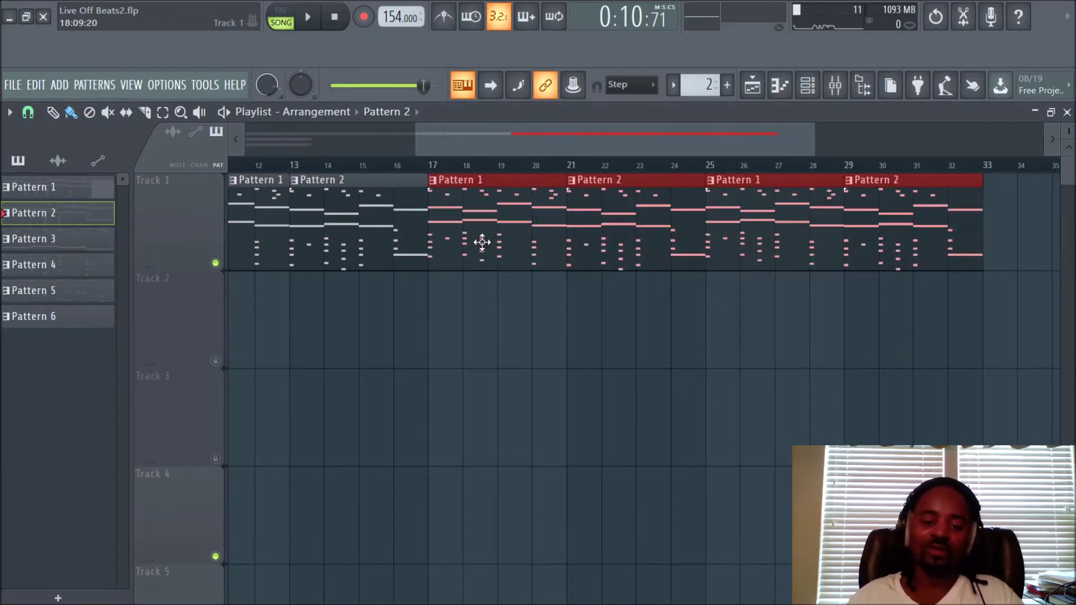
left_click_drag(466, 310, 475, 355)
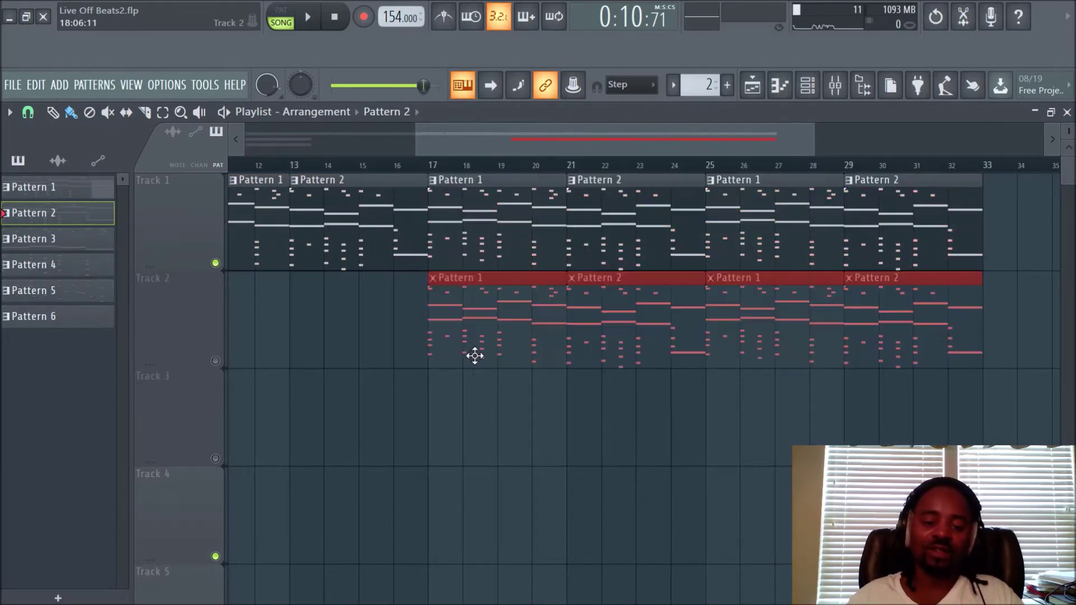
Step: Unmute Tracks 2 and 3, and mute Track 2 again
left_click(215, 360)
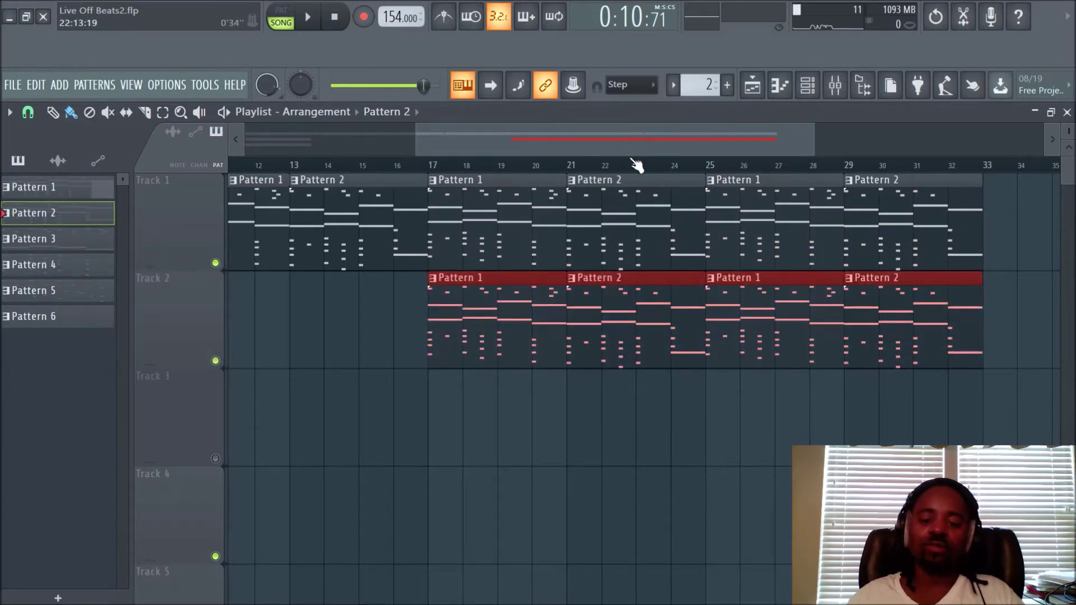
scroll(636, 165, "down", 3)
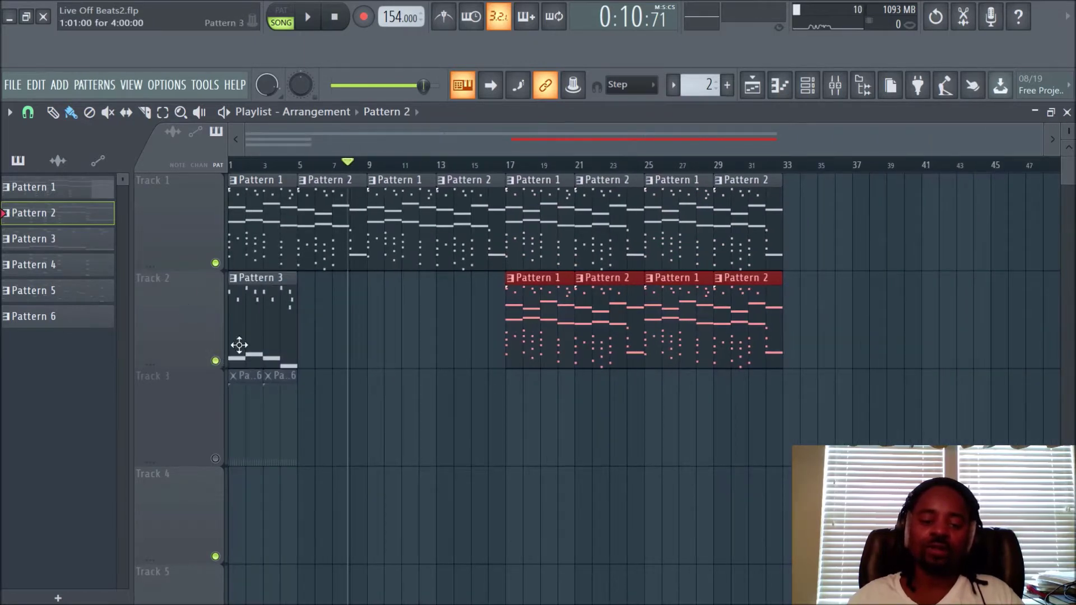
scroll(276, 381, "down", 1)
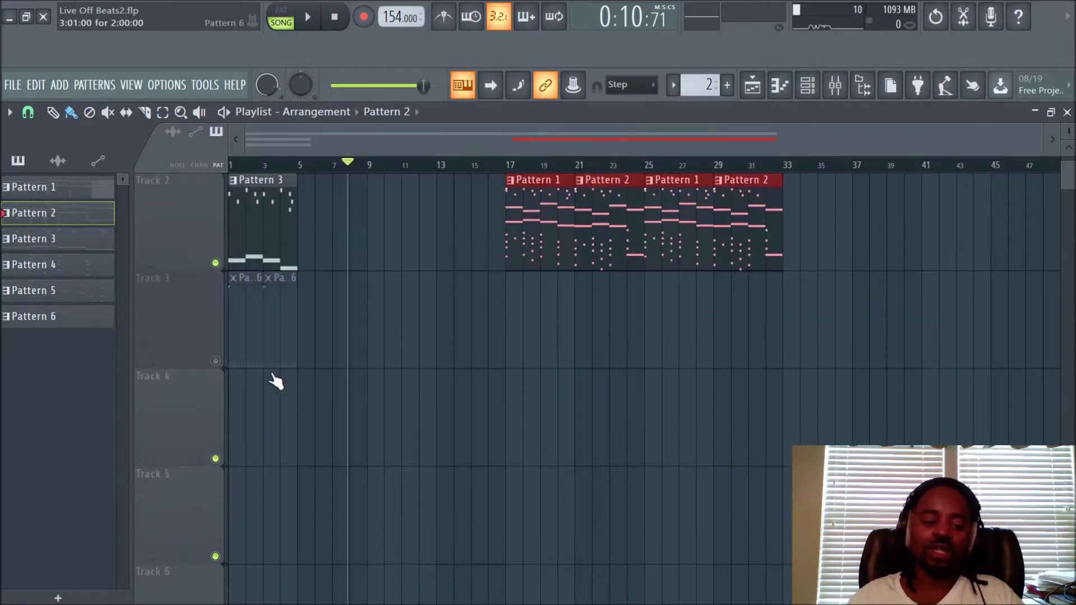
left_click(217, 361)
scroll(286, 165, "up", 4)
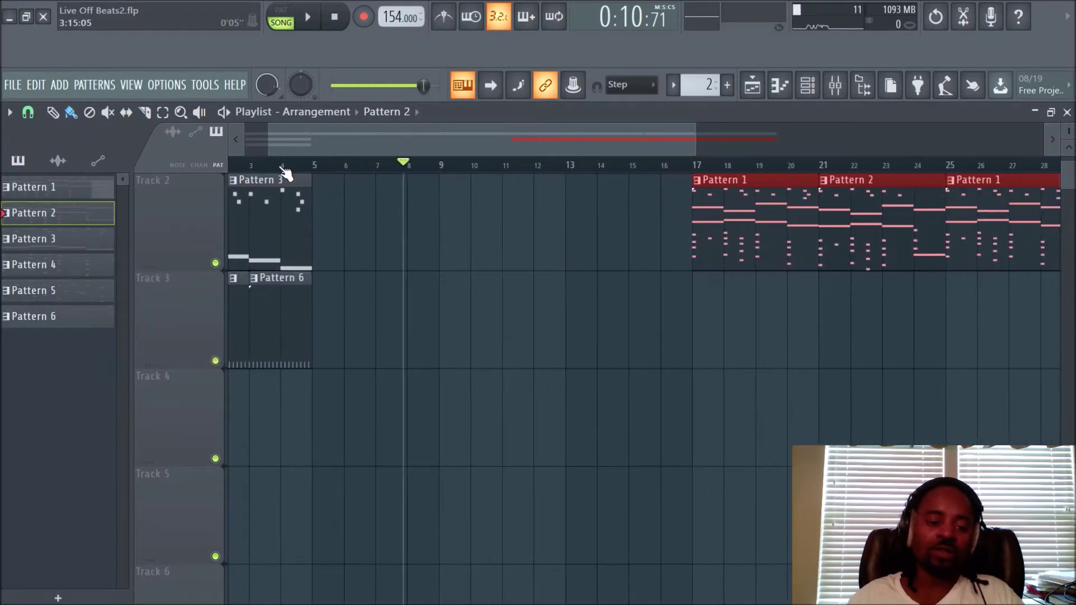
left_click(215, 263)
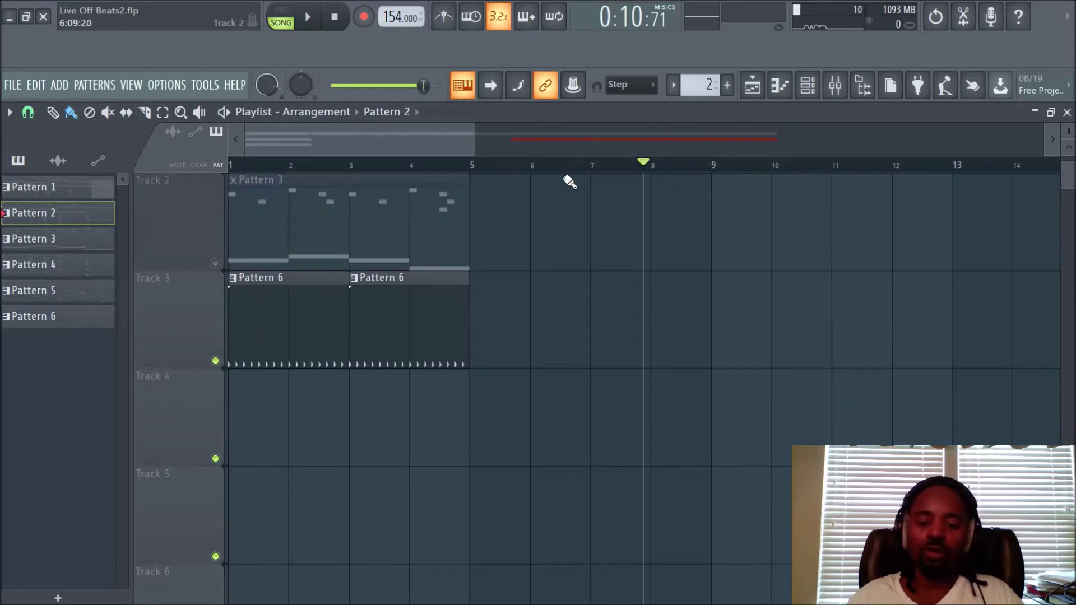
Step: Delete the copied clips in bars 17 to 32 of Track 2 and all Track 1 clips from bar 9 onward
scroll(567, 180, "down", 5)
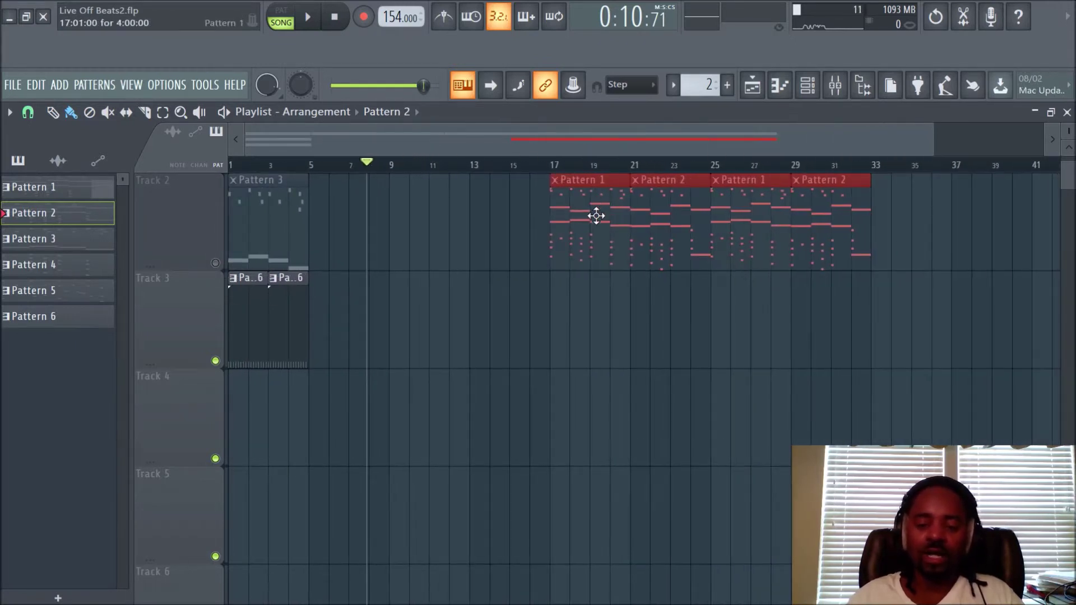
scroll(619, 276, "down", 2)
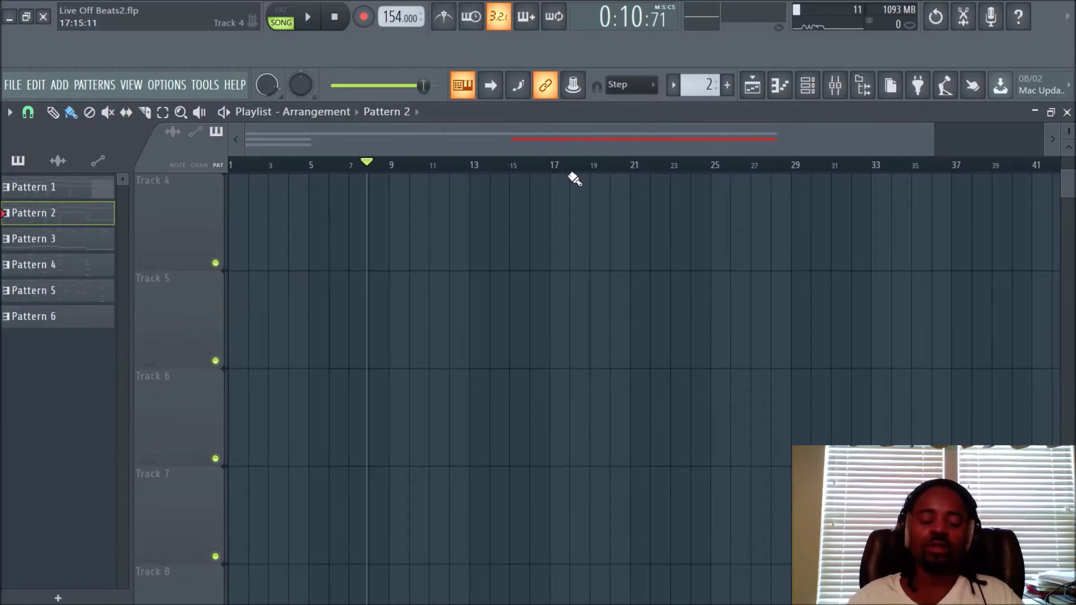
scroll(574, 182, "up", 3)
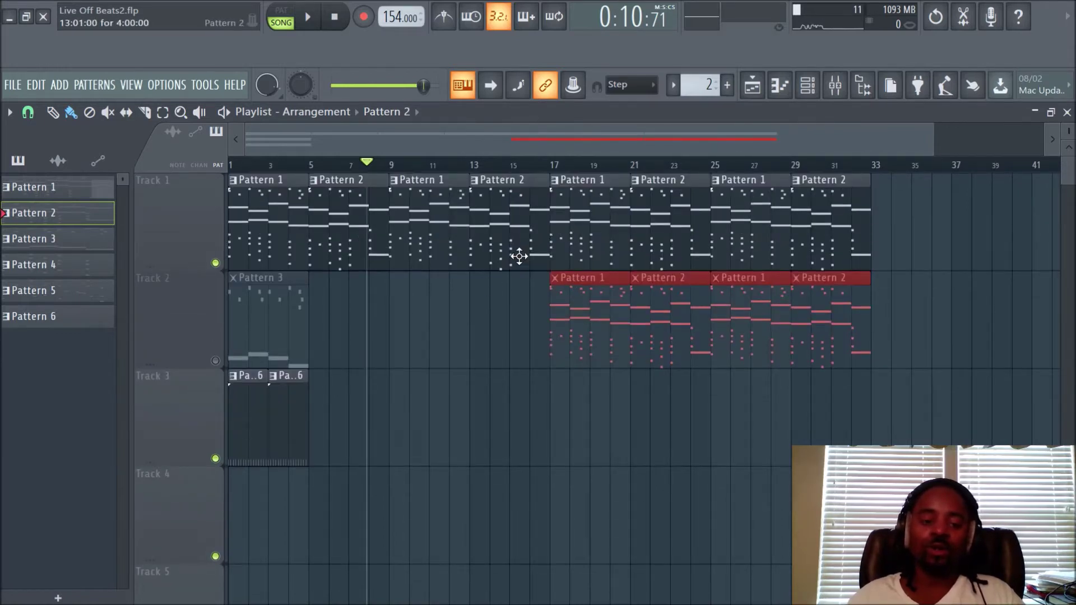
left_click(671, 406, "ctrl")
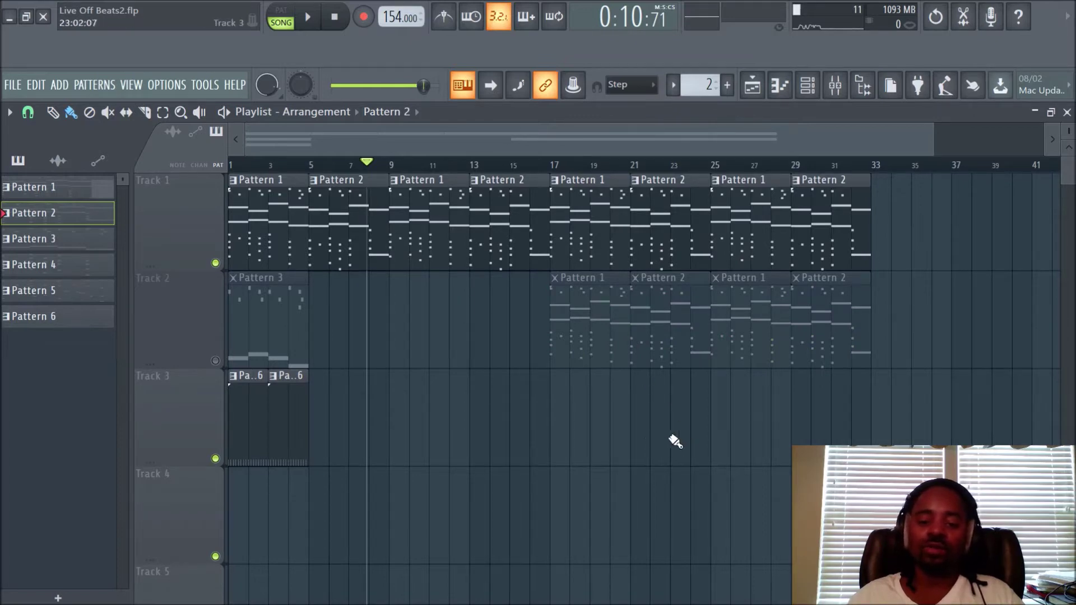
right_click(599, 331)
right_click(608, 246)
right_click(667, 227)
right_click(751, 227)
right_click(827, 241)
right_click(830, 305)
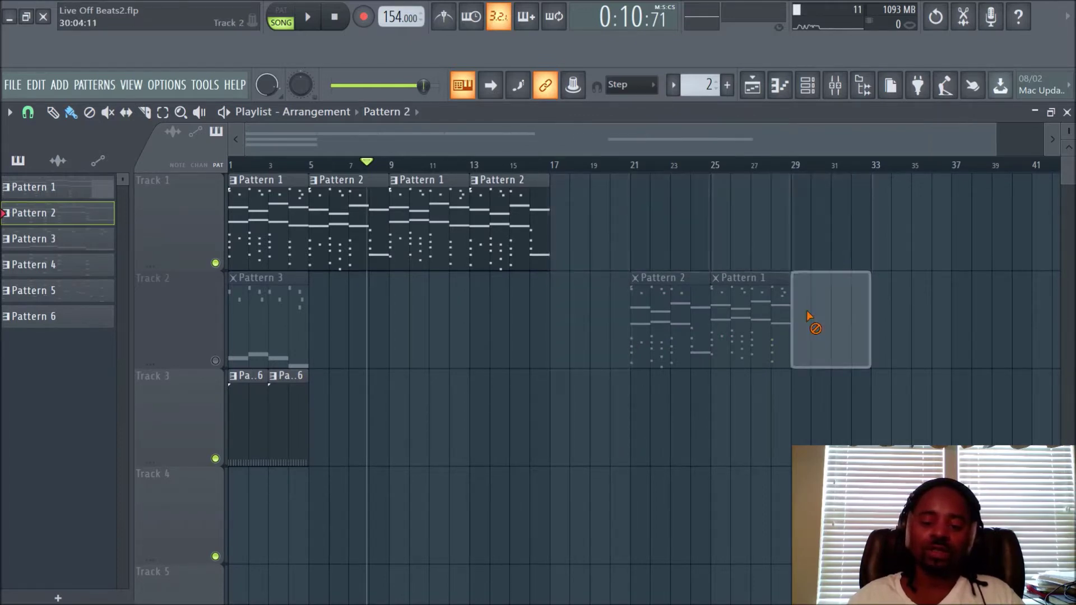
right_click(751, 325)
right_click(675, 336)
right_click(430, 235)
right_click(504, 244)
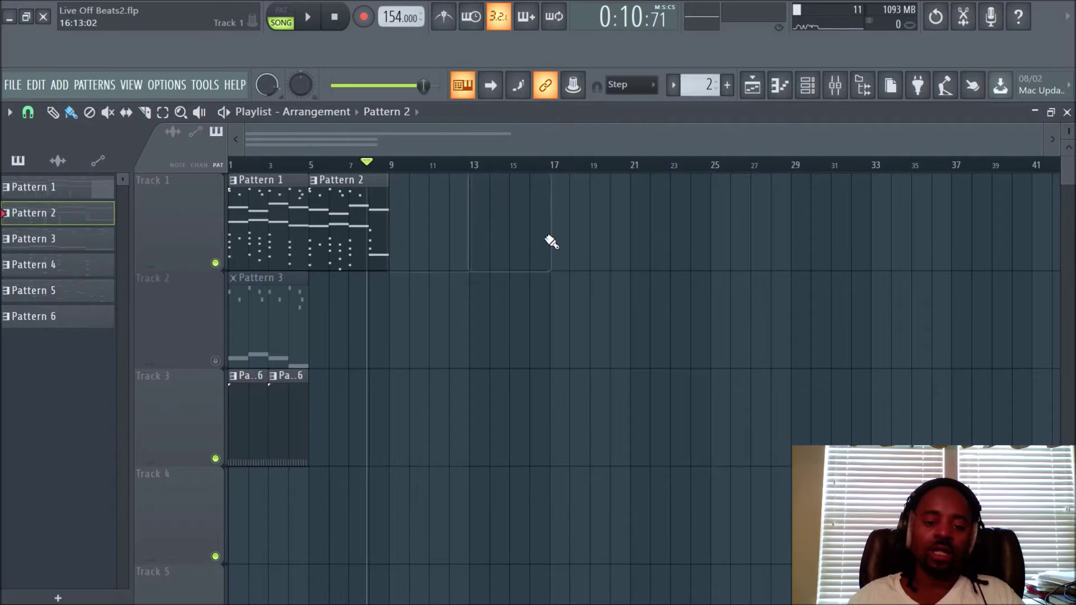
Step: Duplicate the two Pattern 6 clips on Track 3 into bars 5 to 8 and play the arrangement from the start
left_click(334, 17)
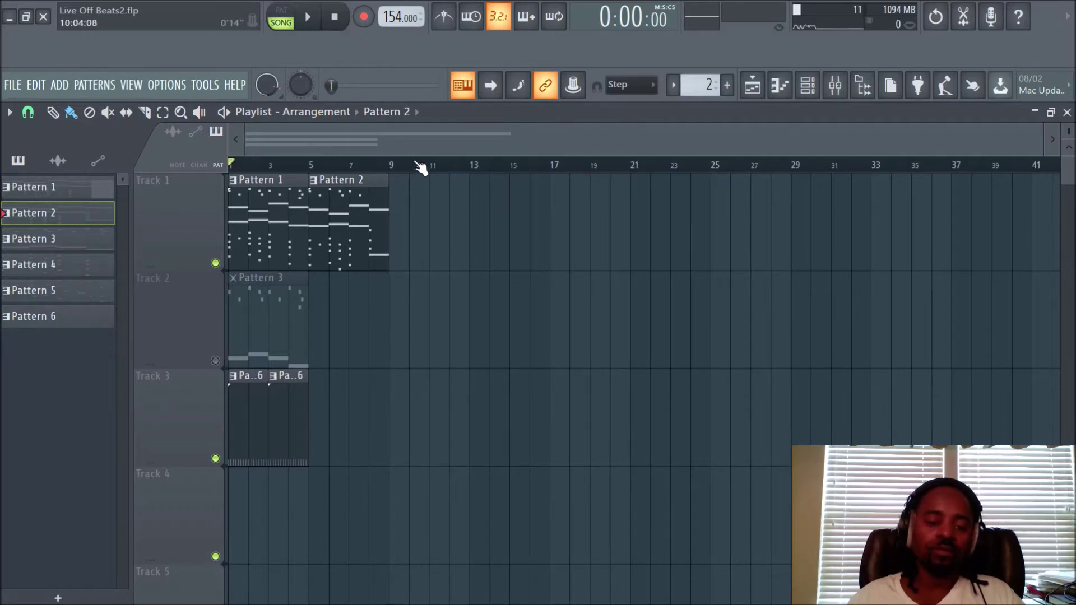
scroll(421, 166, "up", 5)
left_click_drag(406, 141, 292, 143)
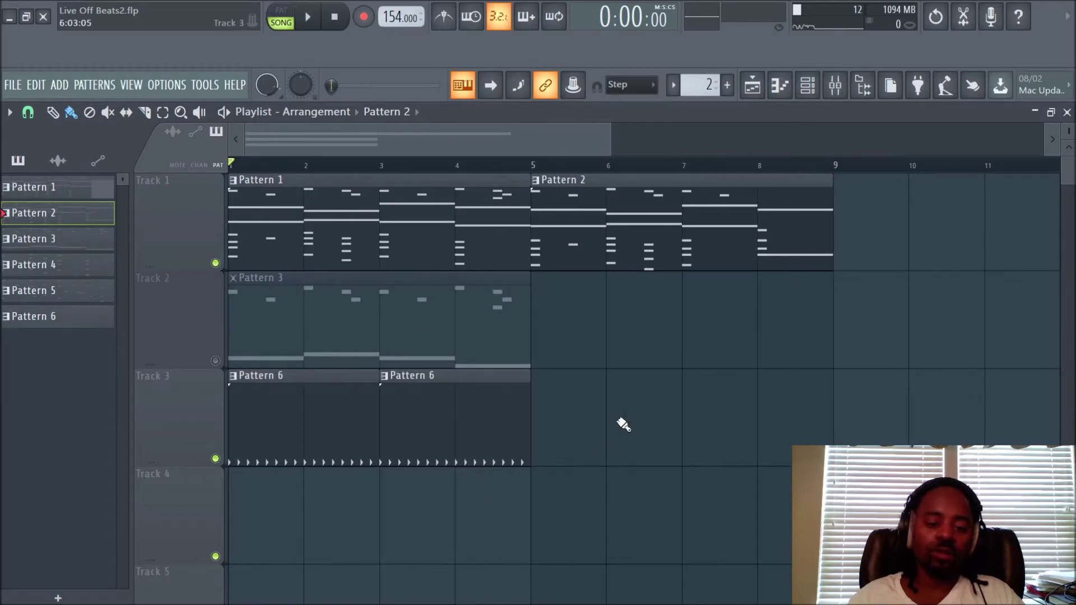
left_click_drag(619, 422, 308, 425)
key("ctrl+b")
key("space")
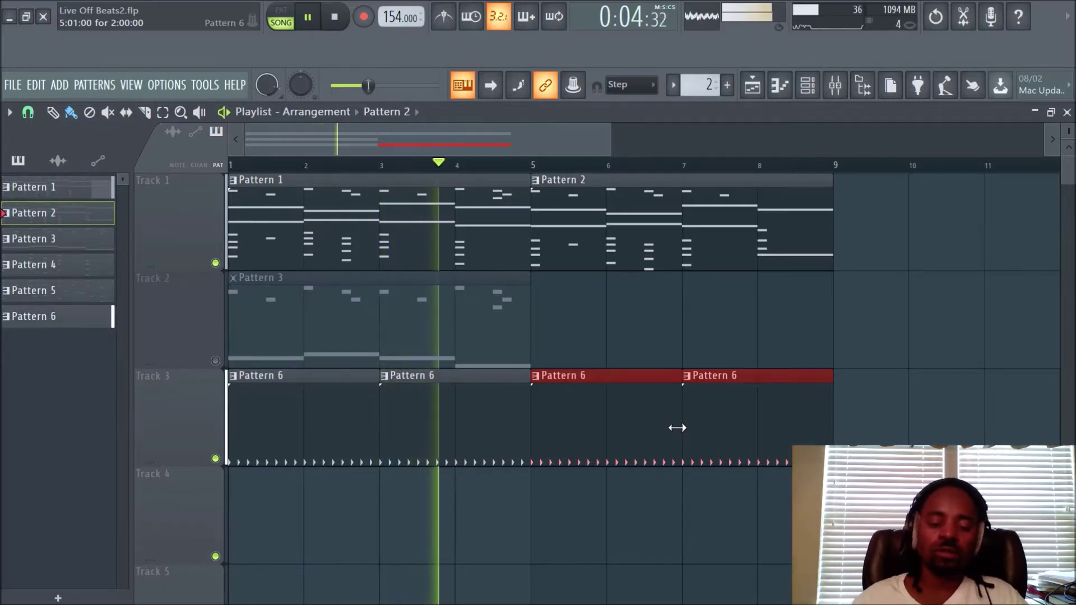
key("space")
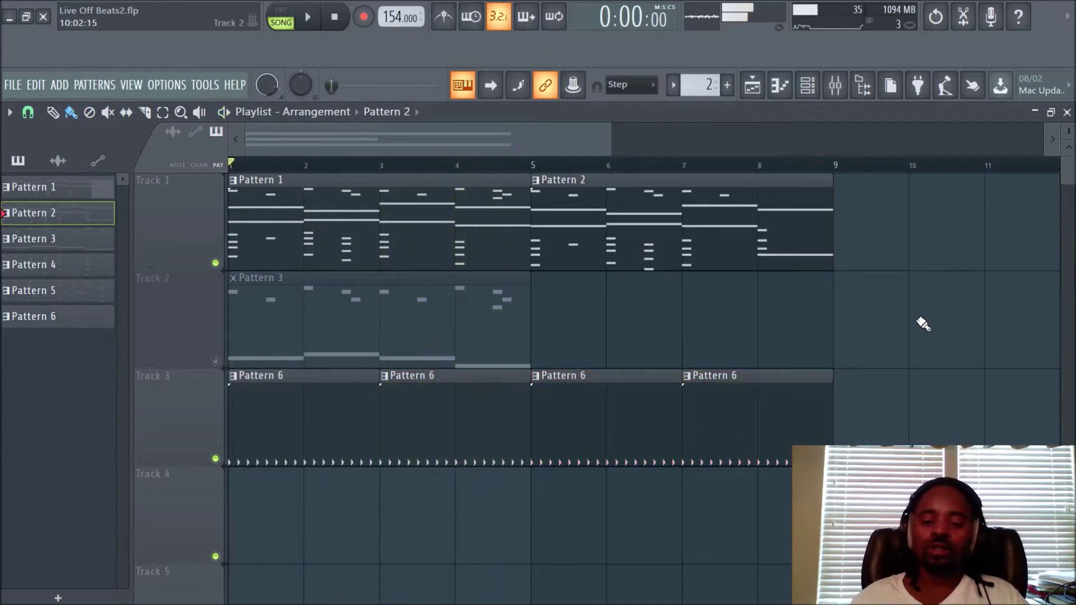
Step: Select the Pattern 1 and Pattern 2 clips on Track 1 and merge them into a single eight-bar pattern clip
left_click_drag(900, 268, 330, 229)
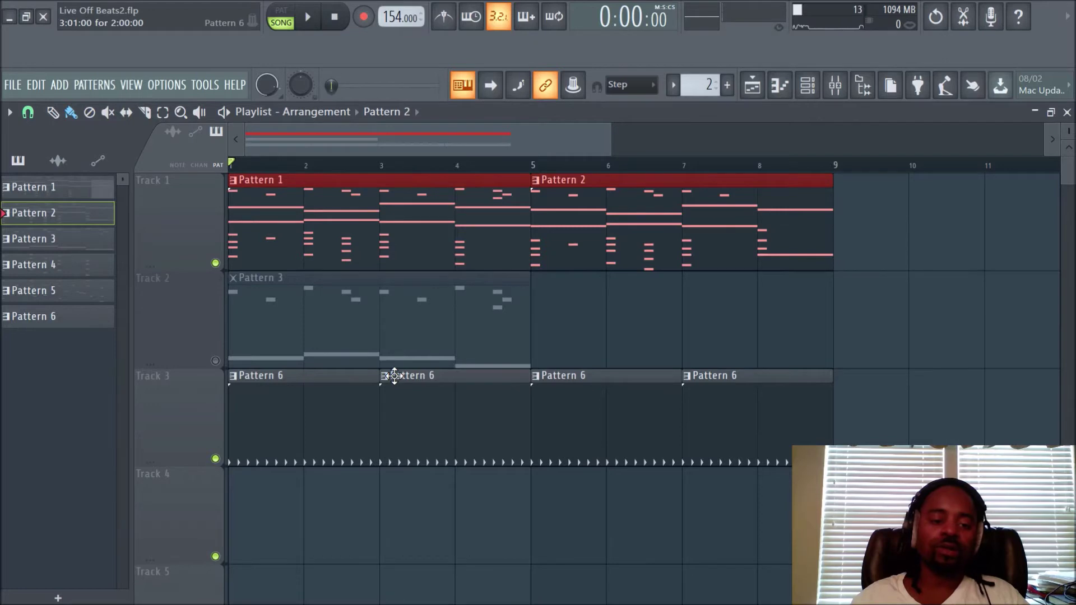
left_click(912, 214, "ctrl")
left_click_drag(835, 222, 264, 217)
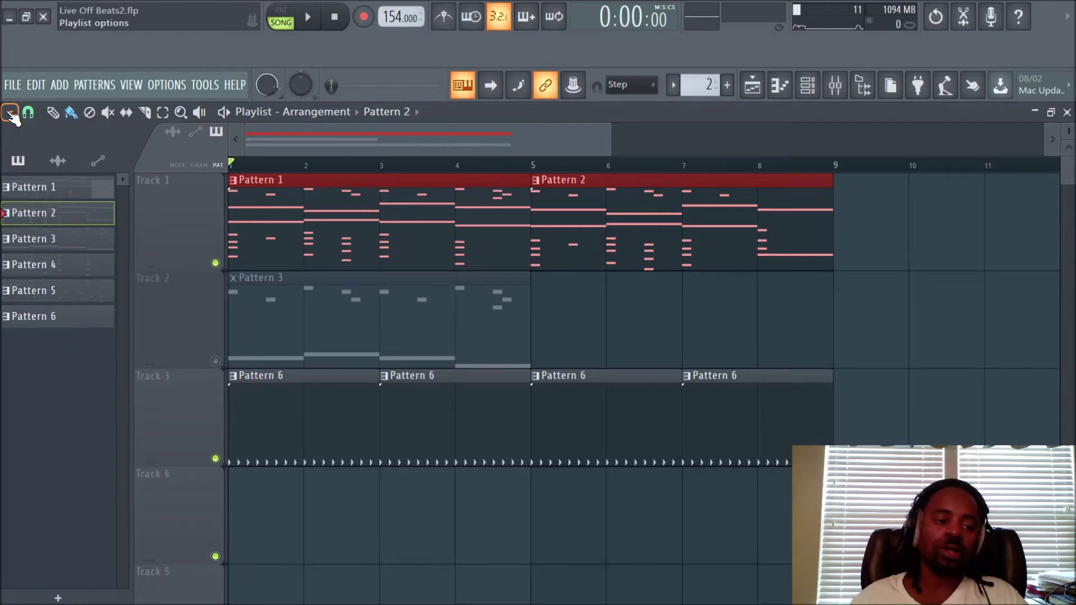
left_click(10, 114)
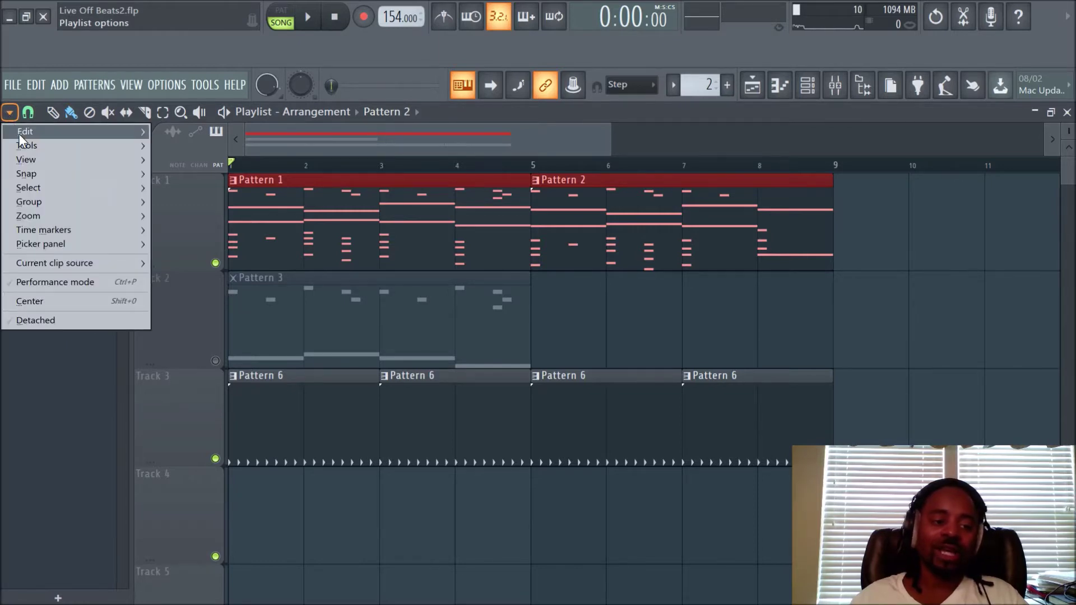
mouse_move(19, 133)
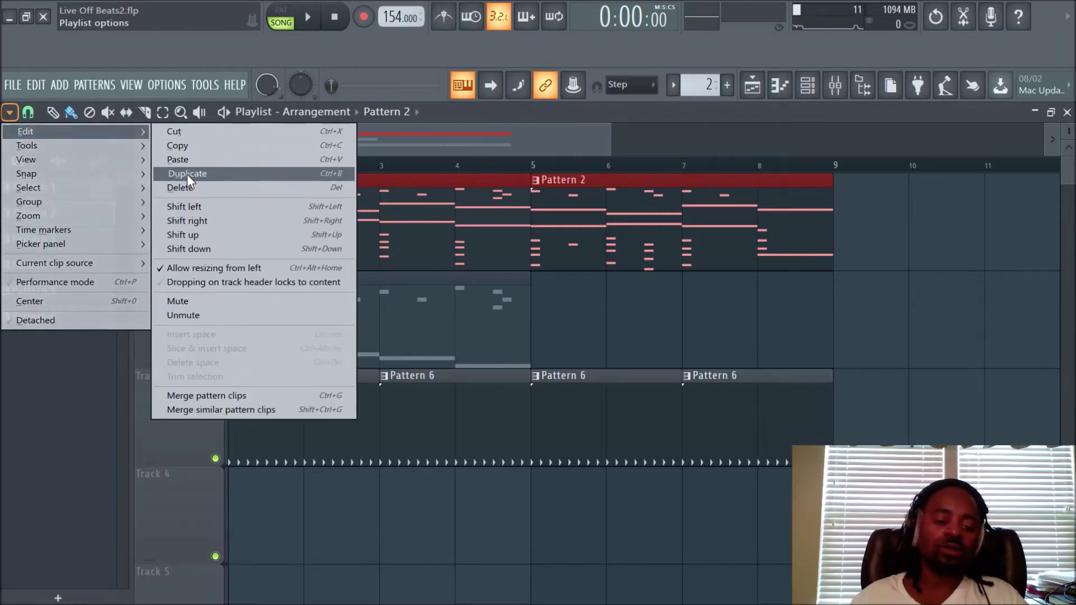
left_click(293, 396)
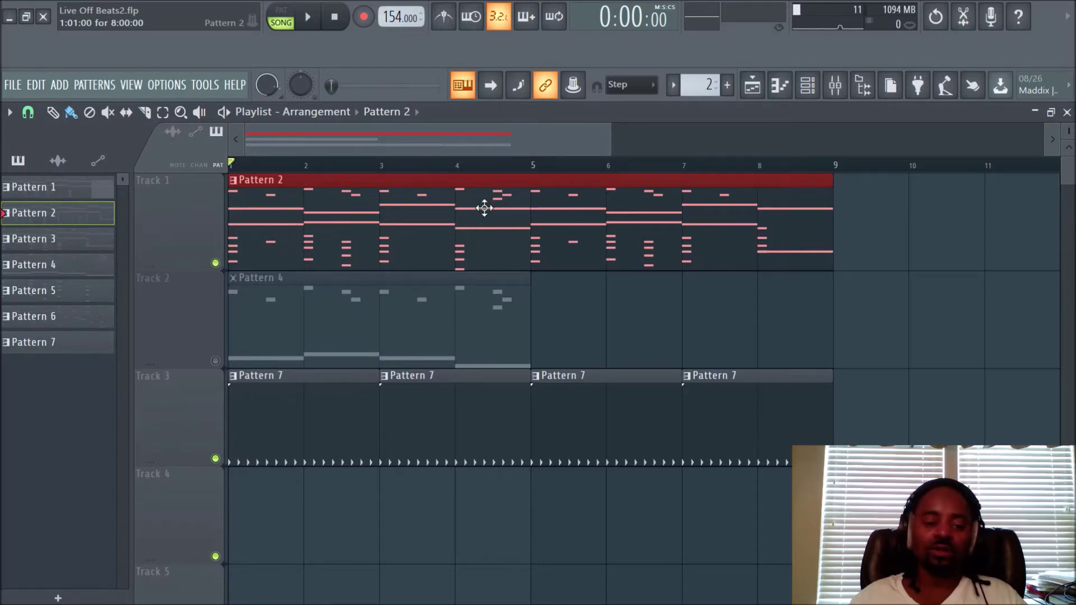
scroll(709, 82, "down", 1)
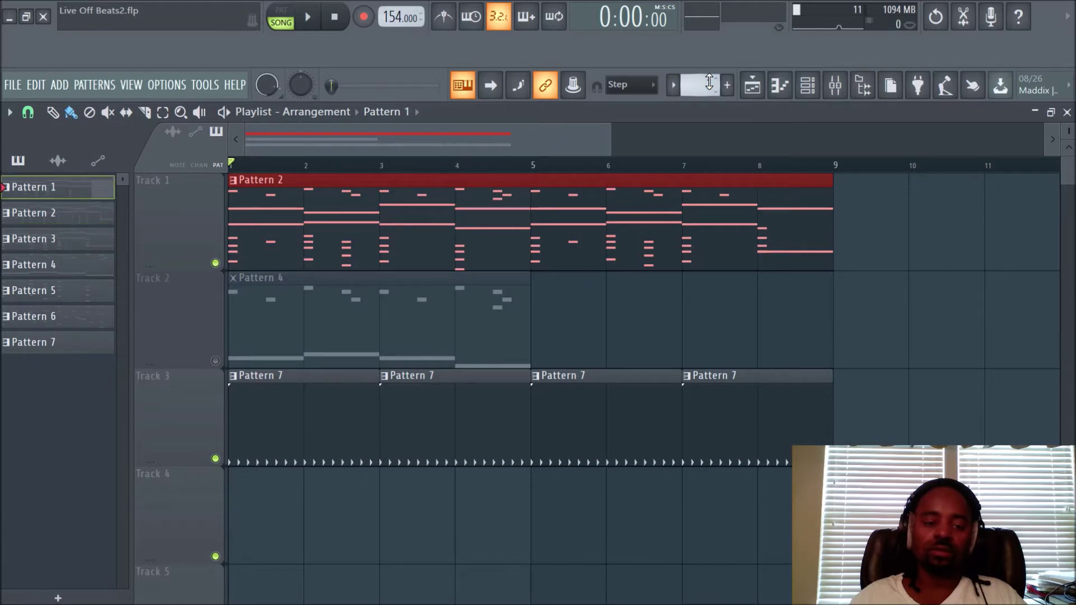
scroll(708, 82, "up", 1)
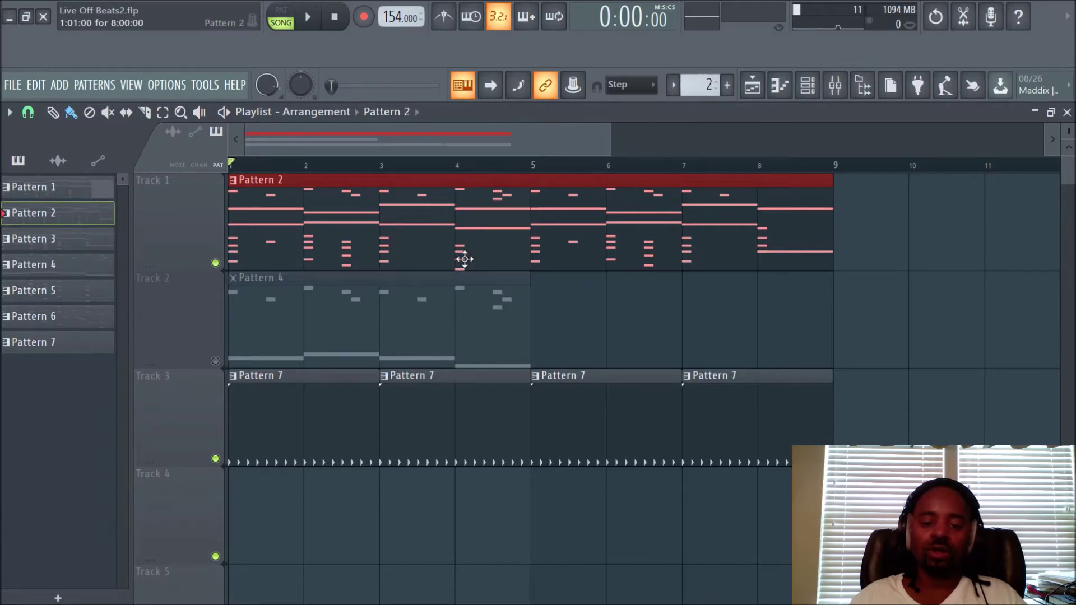
Step: Select the four Pattern 7 clips on Track 3 and merge them into a single eight-bar pattern clip
left_click(885, 217, "ctrl")
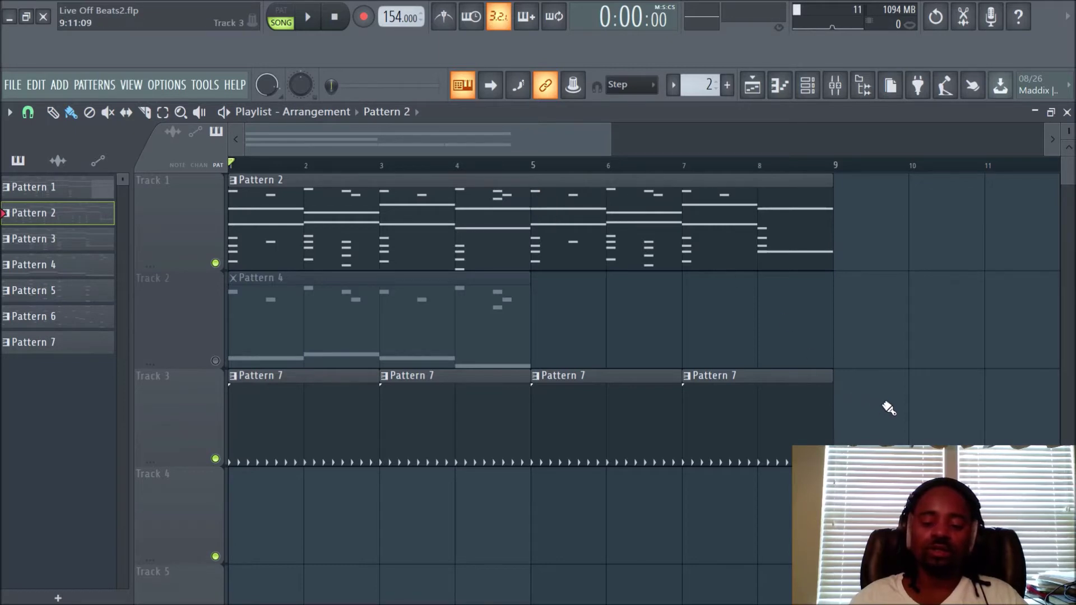
left_click_drag(889, 407, 249, 432)
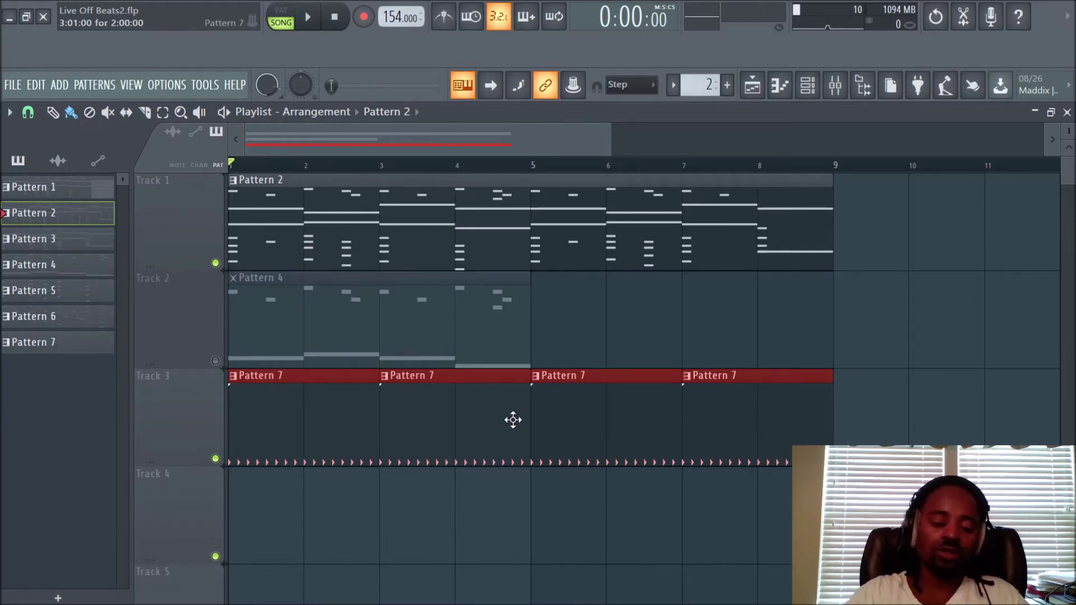
key("ctrl+g")
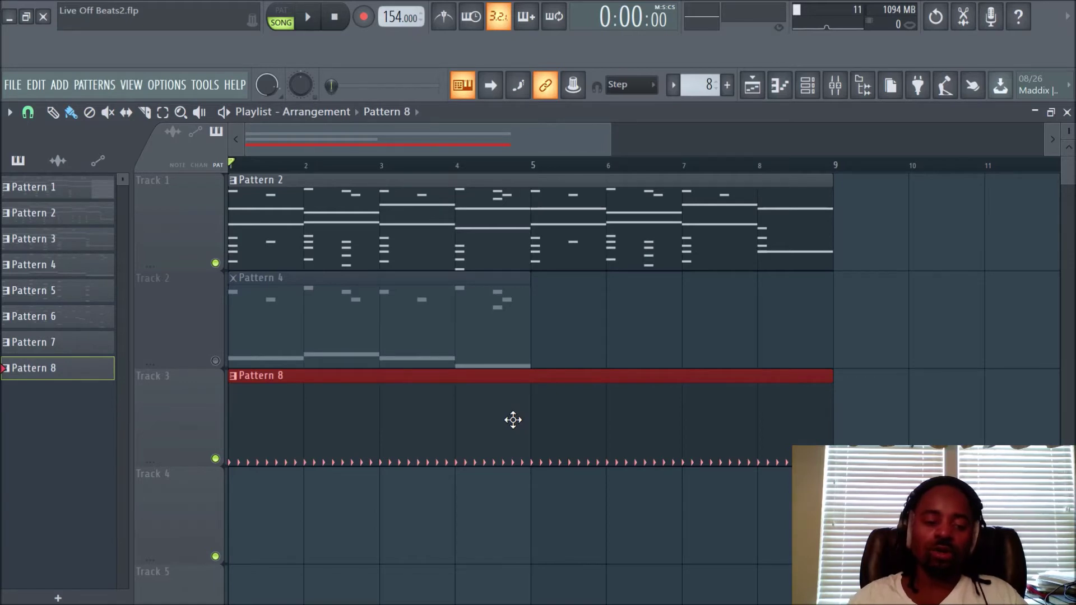
left_click(559, 524, "ctrl")
Step: Place a Pattern 7 clip at bar 6 on Track 2 and a Pattern 8 clip at bar 3 on Track 4
left_click(91, 349)
left_click_drag(916, 297, 703, 304)
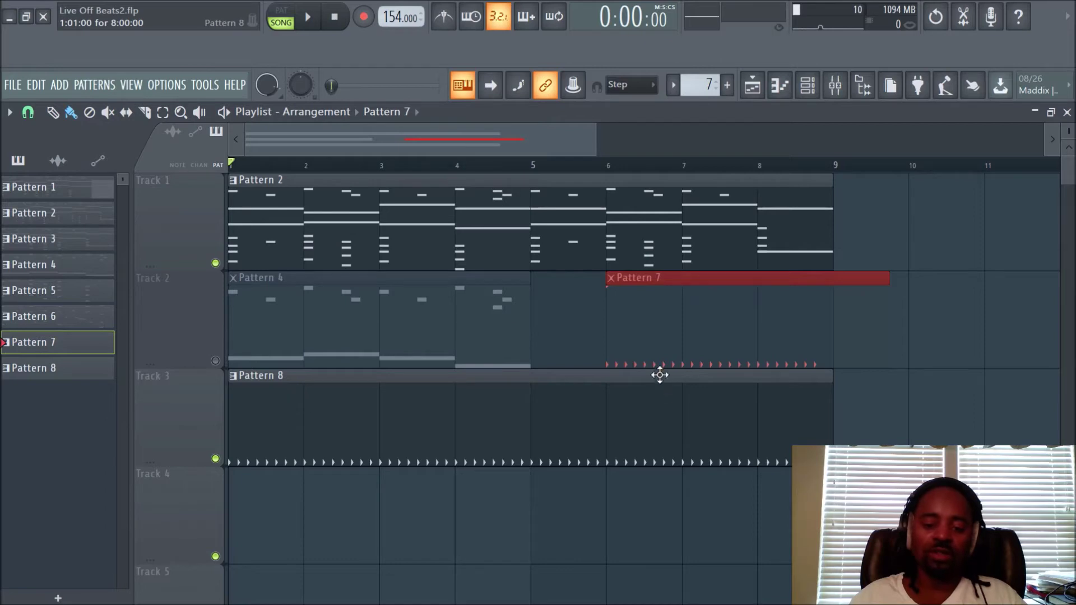
left_click(66, 370)
left_click(383, 504)
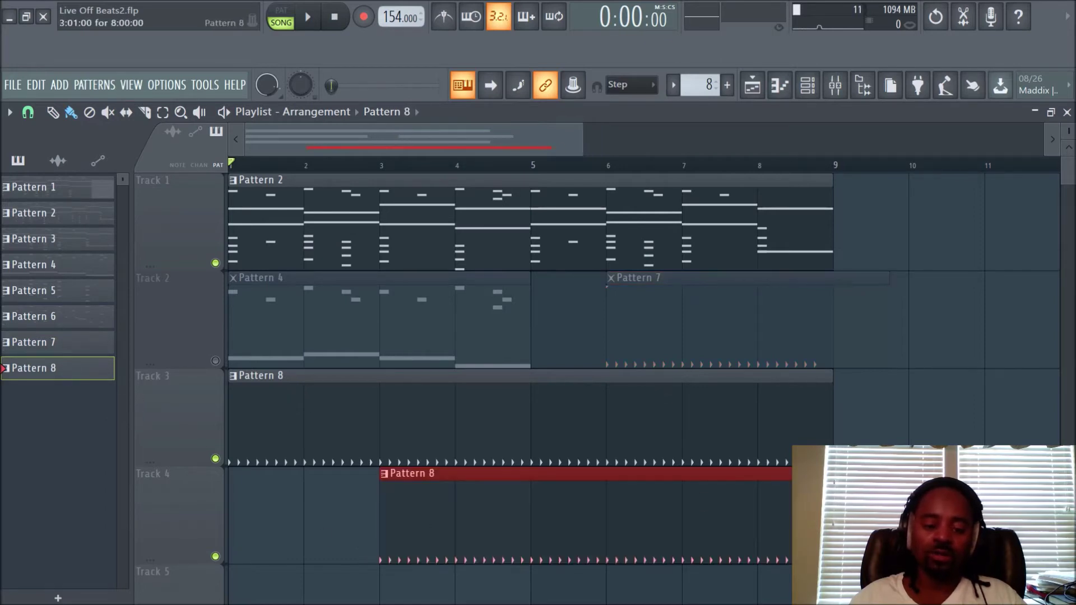
Step: Place a Pattern 1 clip at bar 10 on Track 1 and trim it to four bars
left_click(65, 188)
left_click(930, 227)
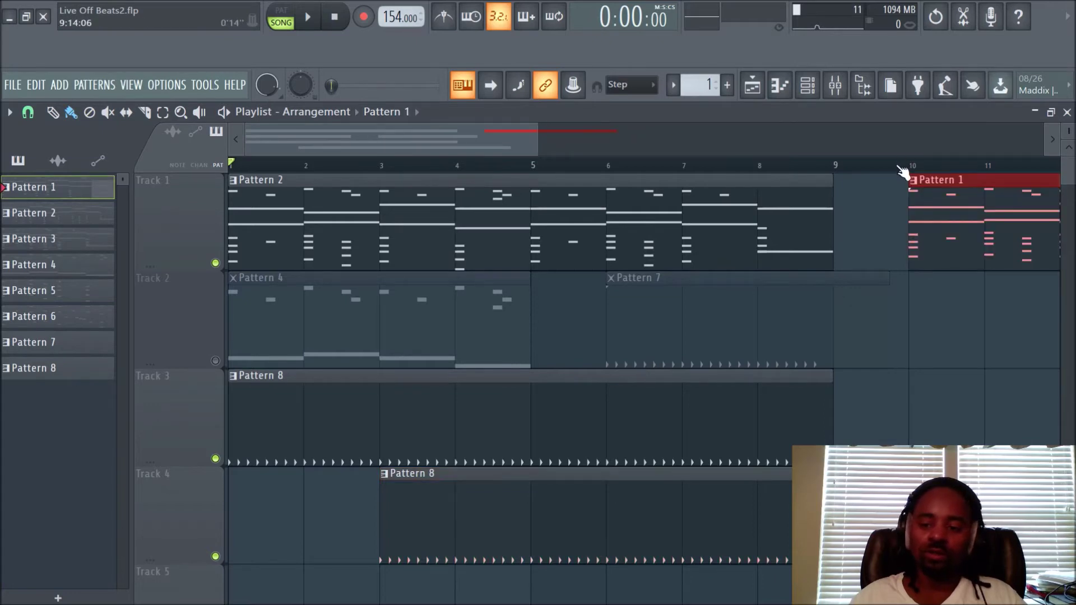
scroll(902, 173, "down", 3)
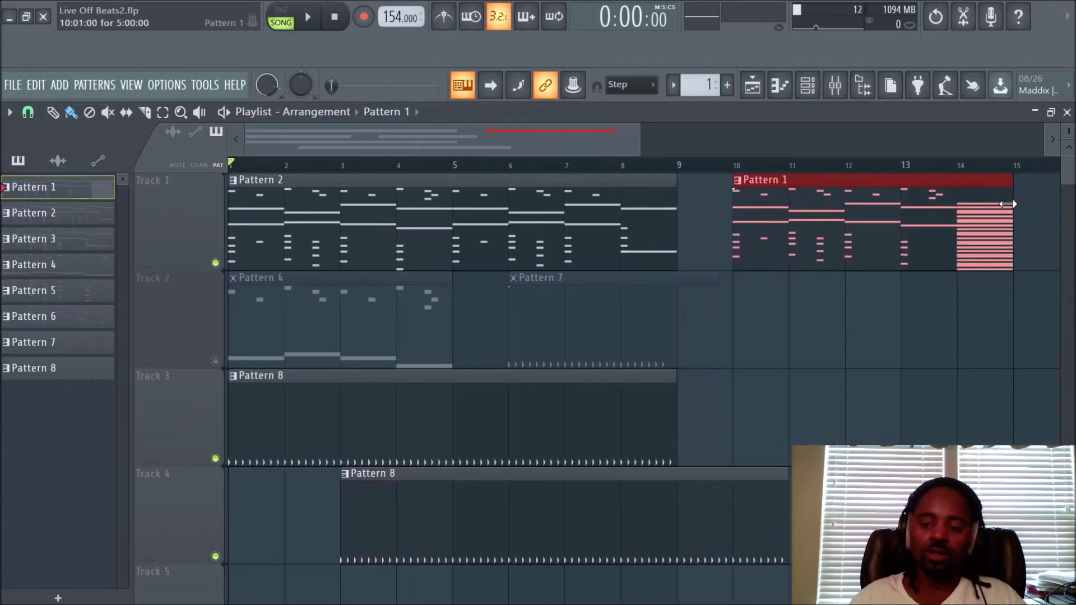
left_click_drag(1007, 204, 968, 203)
scroll(675, 181, "up", 2)
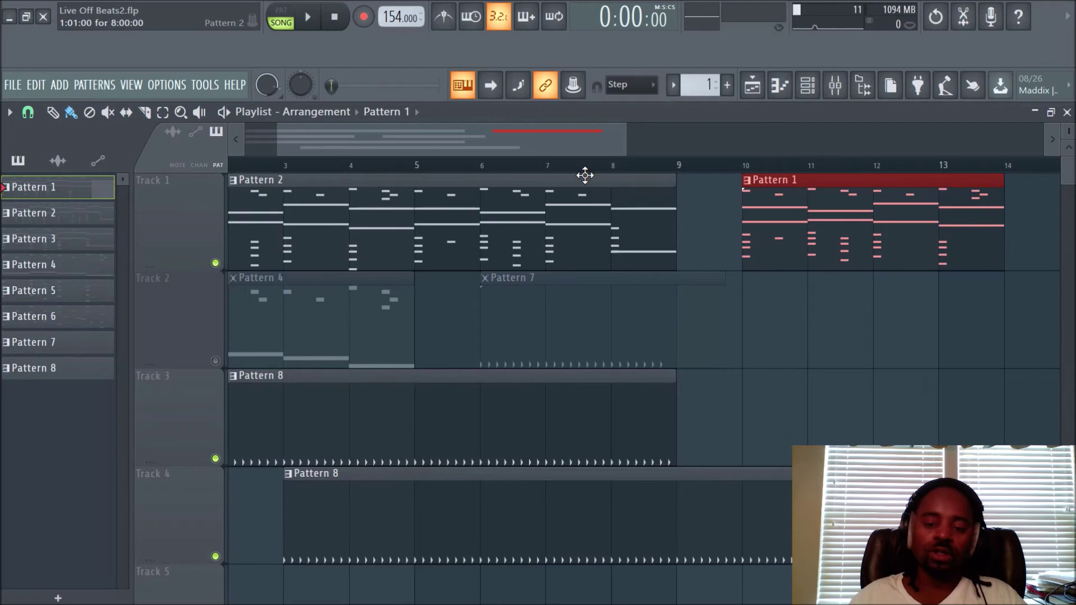
Step: Place another Pattern 1 clip at bar 15 on Track 1 and make that clip a unique pattern
left_click_drag(536, 138, 505, 138)
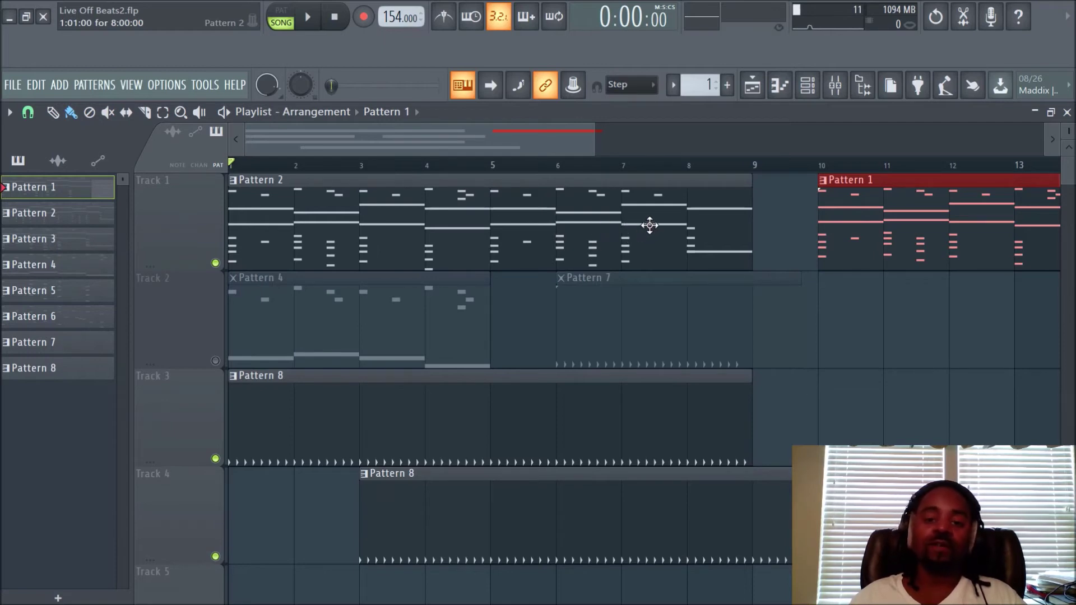
scroll(667, 169, "down", 2)
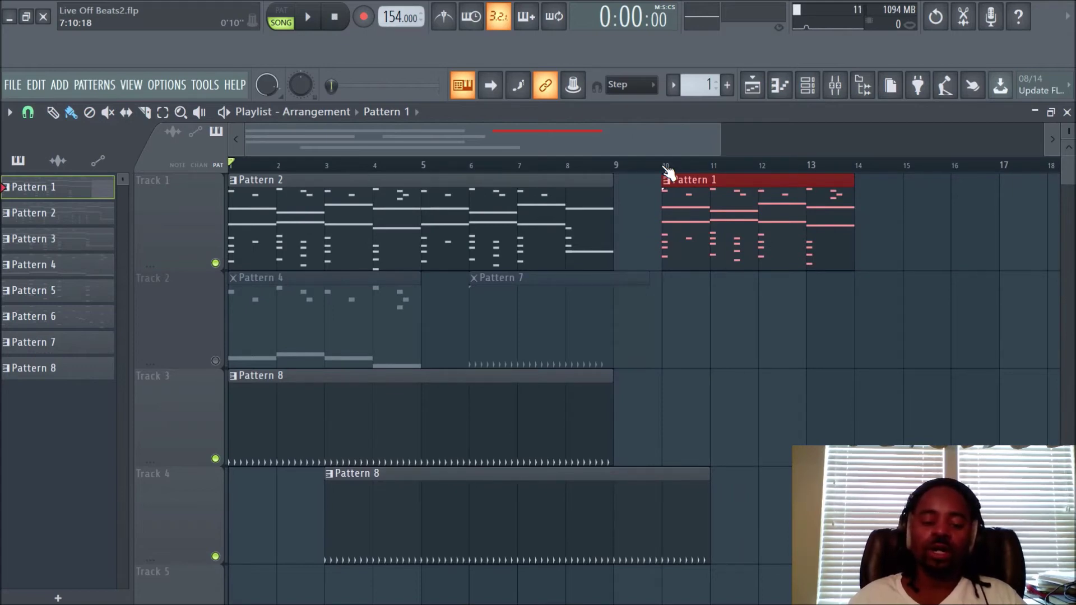
scroll(666, 169, "down", 1)
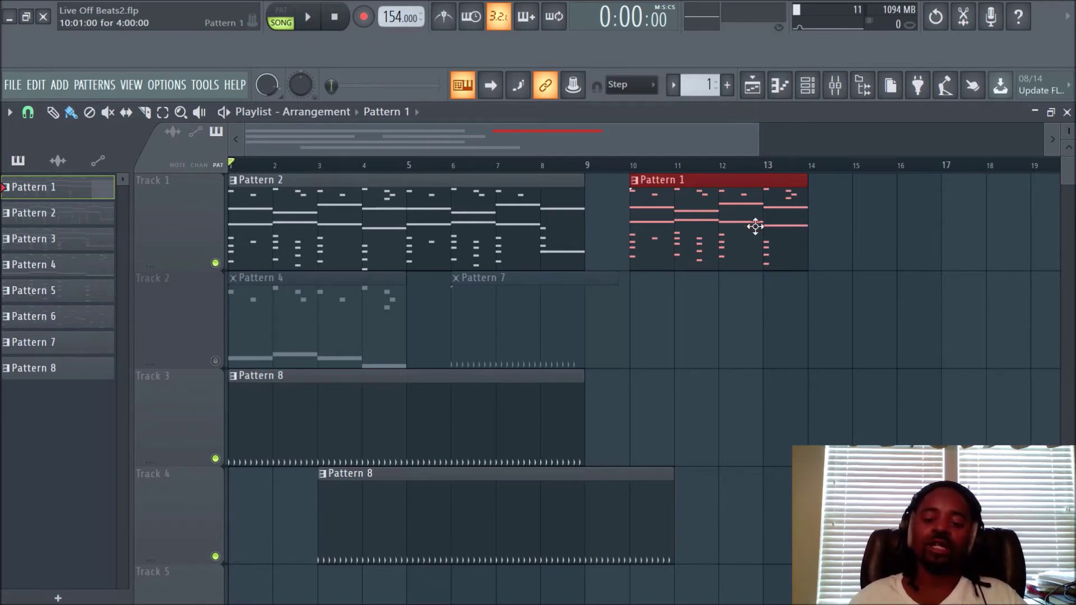
left_click(856, 220)
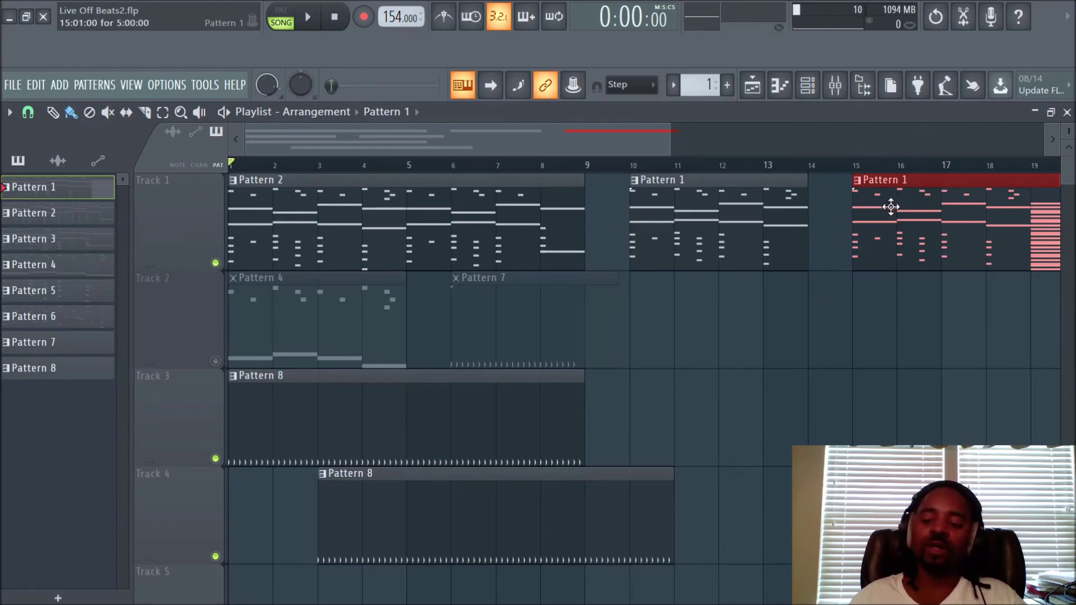
scroll(898, 205, "down", 2)
scroll(903, 199, "up", 2)
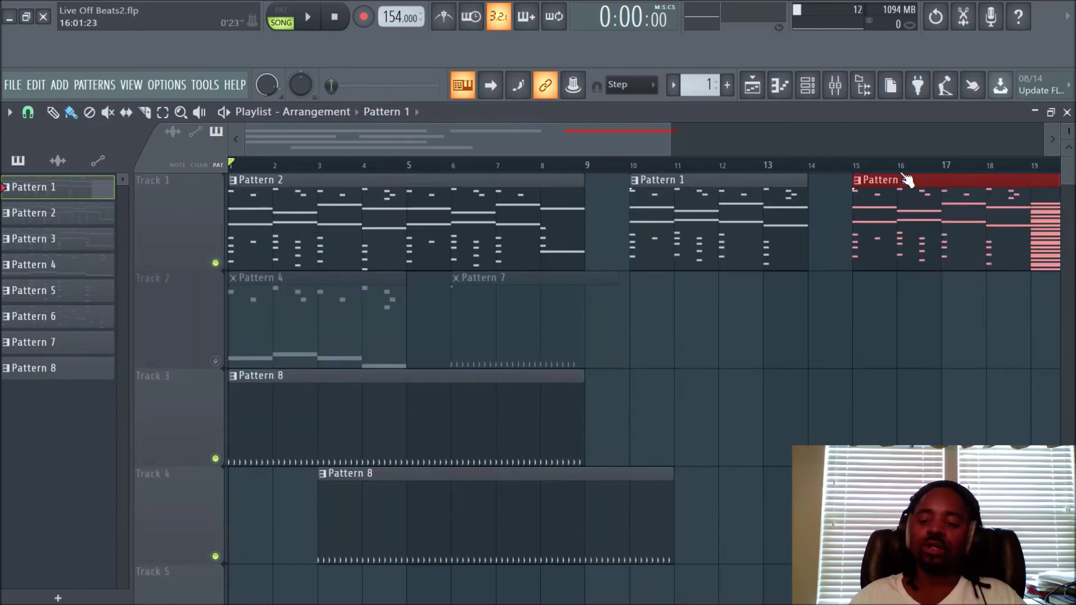
scroll(908, 178, "down", 1)
scroll(908, 178, "down", 1)
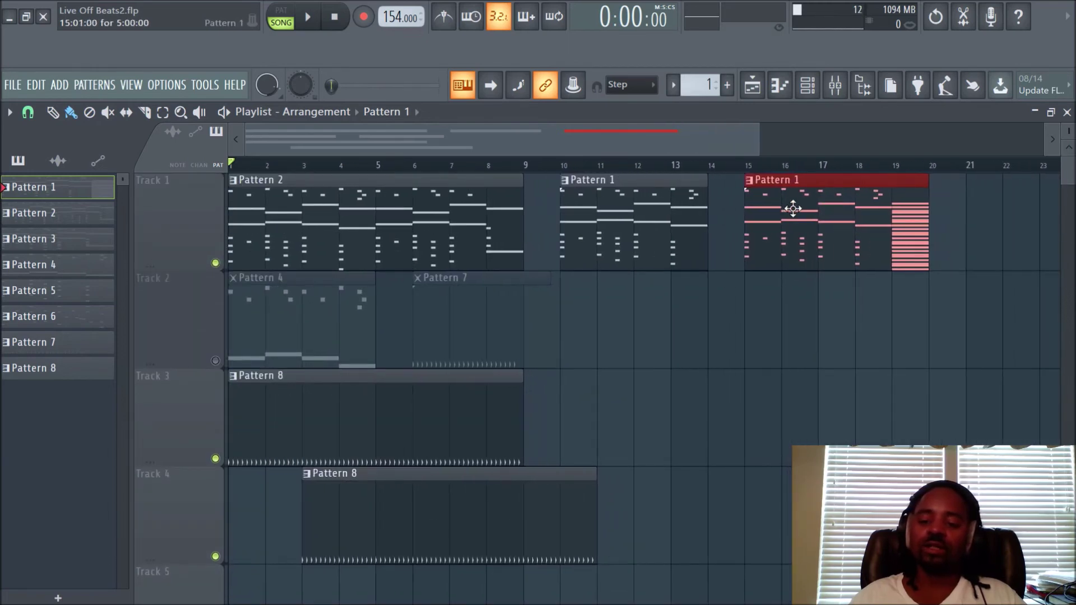
left_click(748, 180)
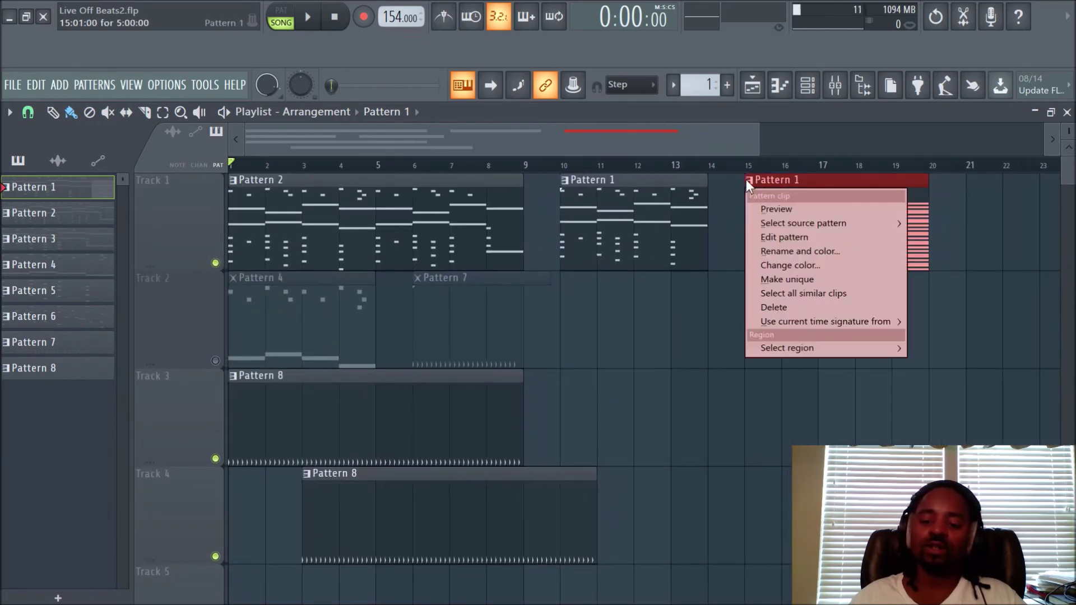
left_click(784, 275)
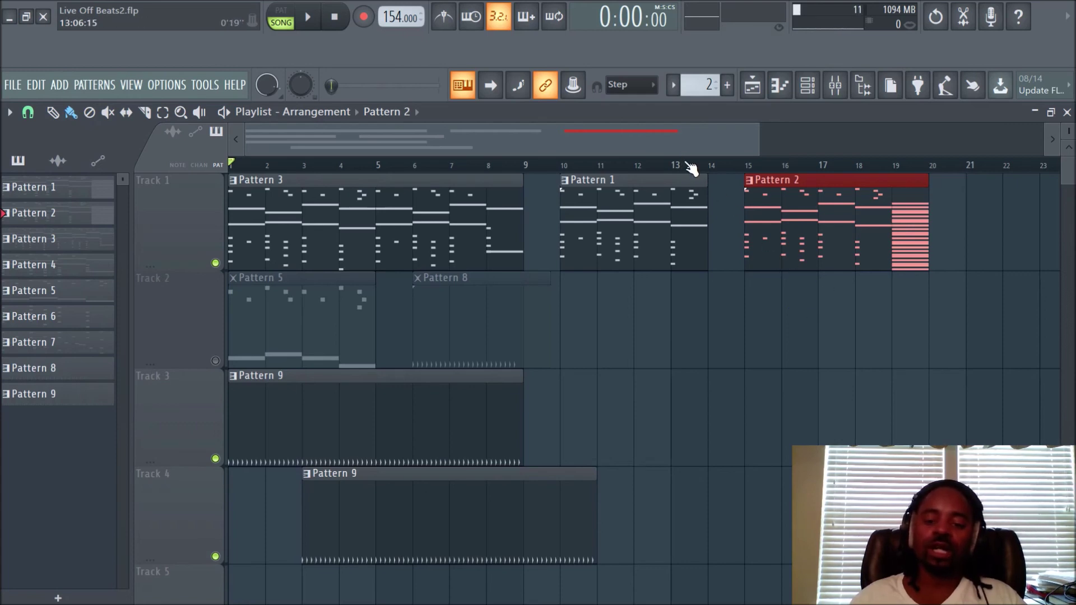
scroll(691, 168, "down", 2)
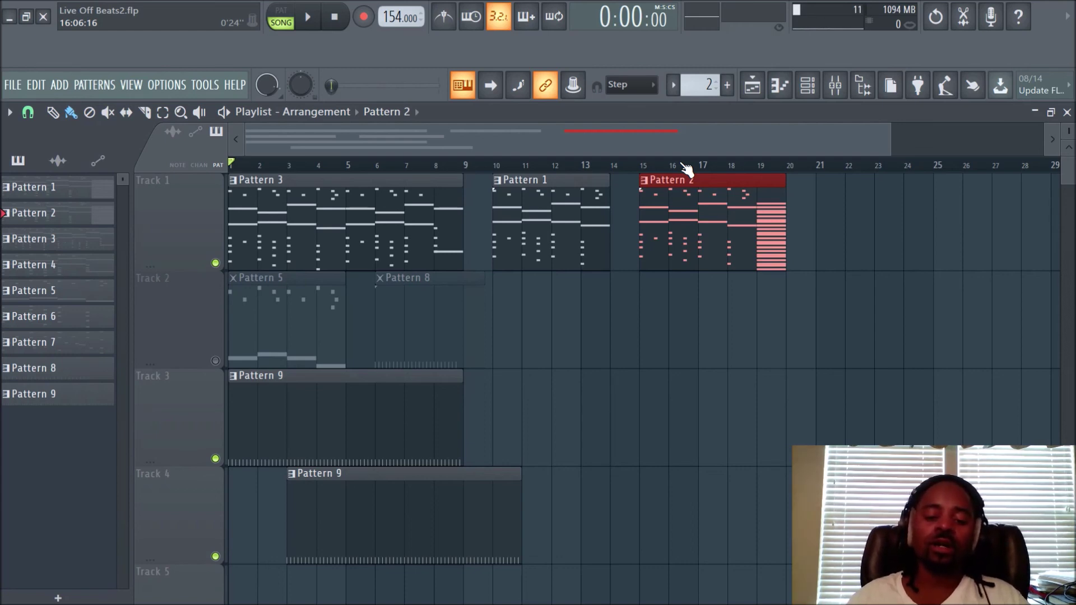
scroll(686, 168, "down", 2)
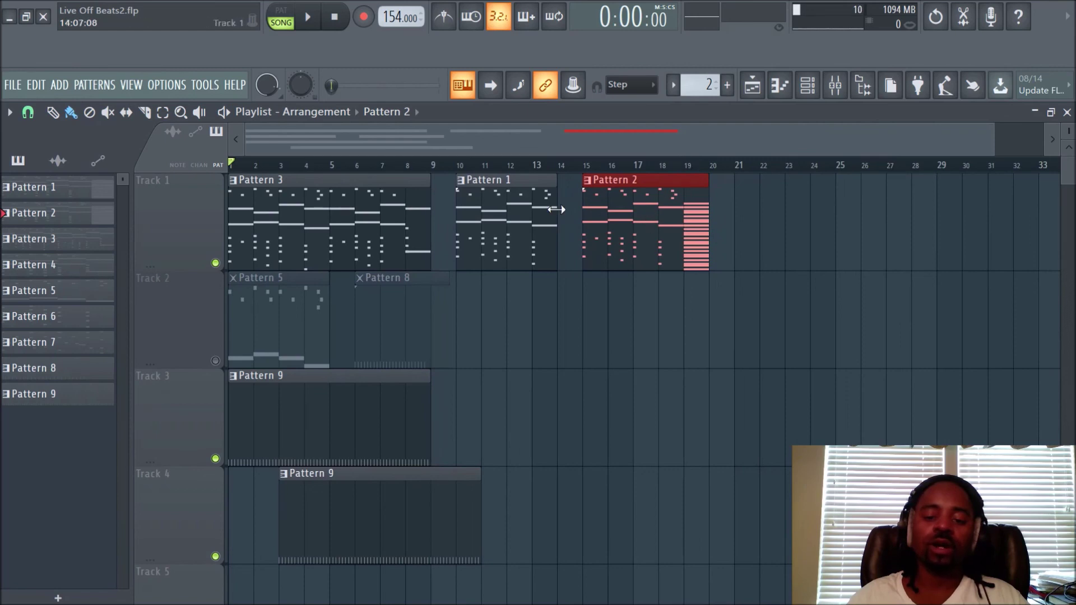